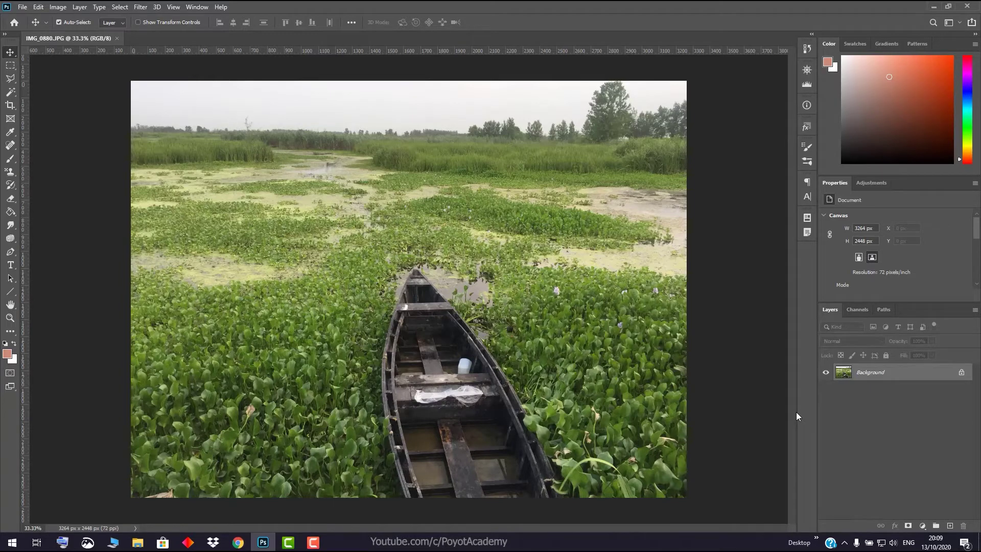
- Open Photo Filter on the boat photo, previewing Warming Filter (85) at 25% density
left_click(63, 11)
mouse_move(74, 32)
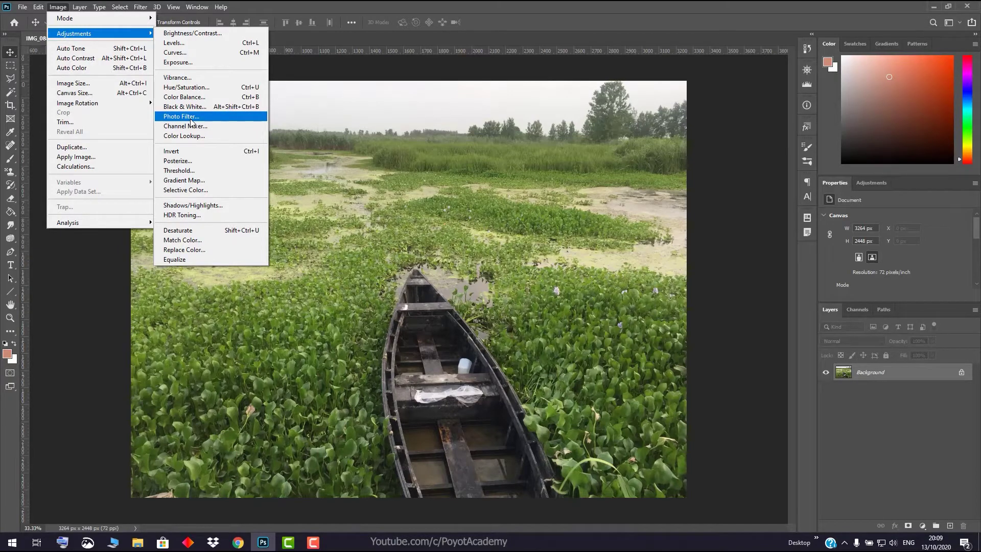
left_click(192, 118)
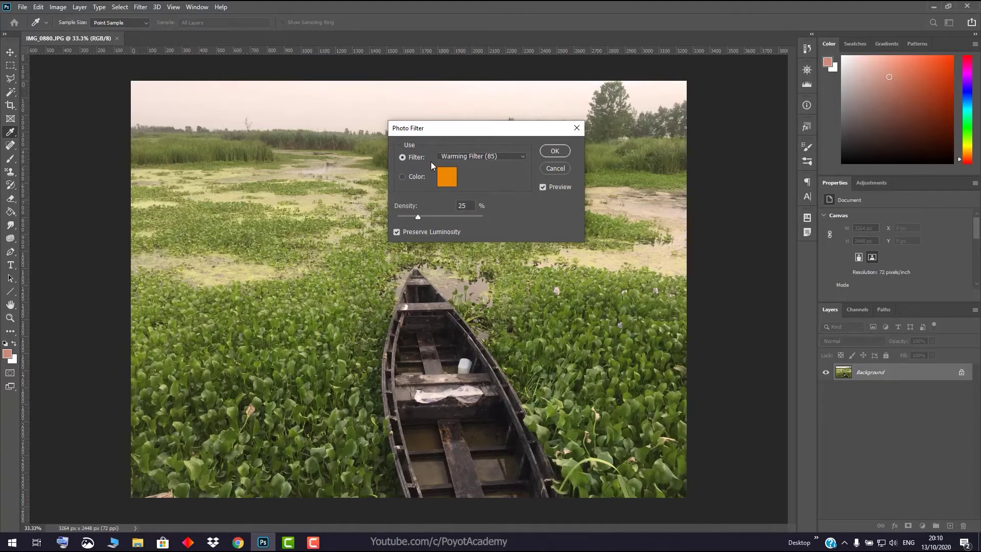
left_click(466, 154)
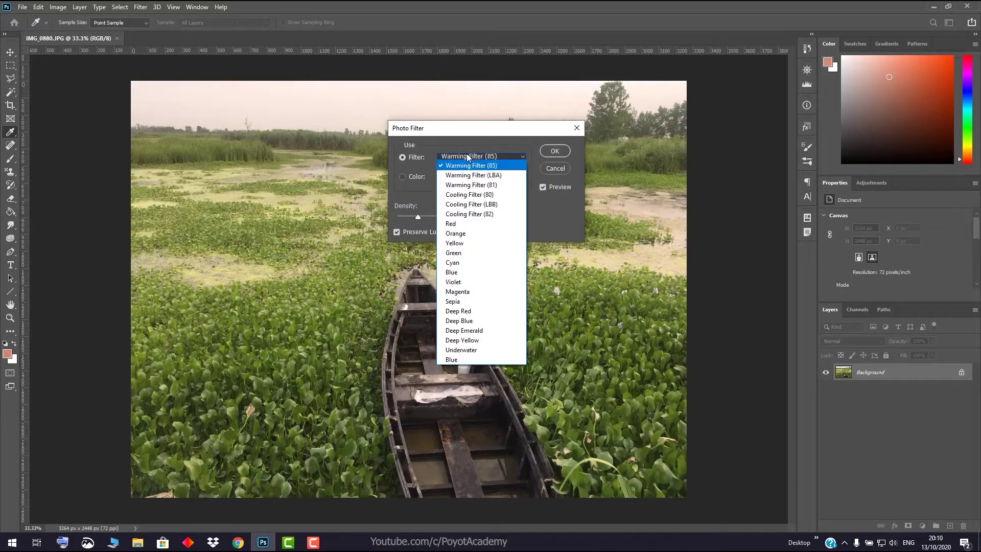
left_click(470, 234)
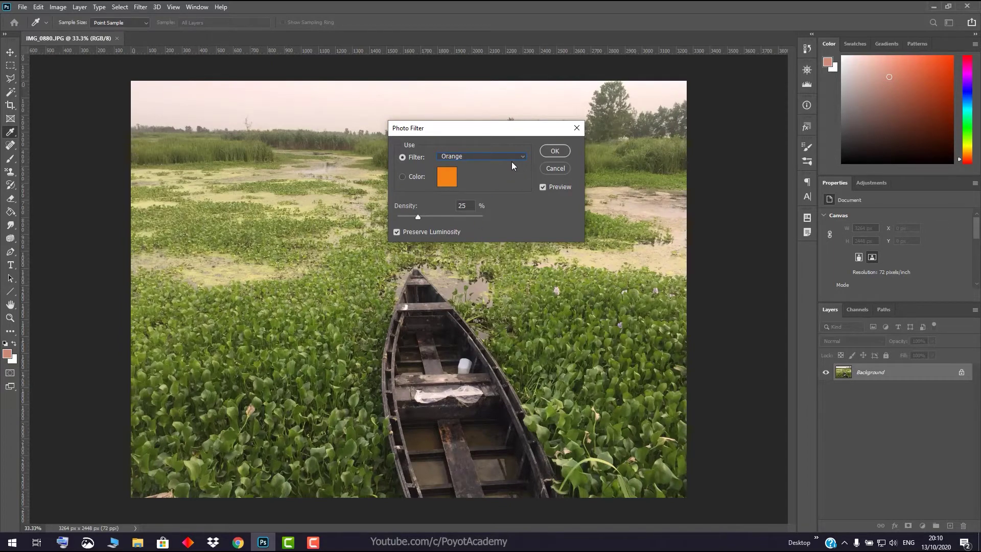
left_click(486, 156)
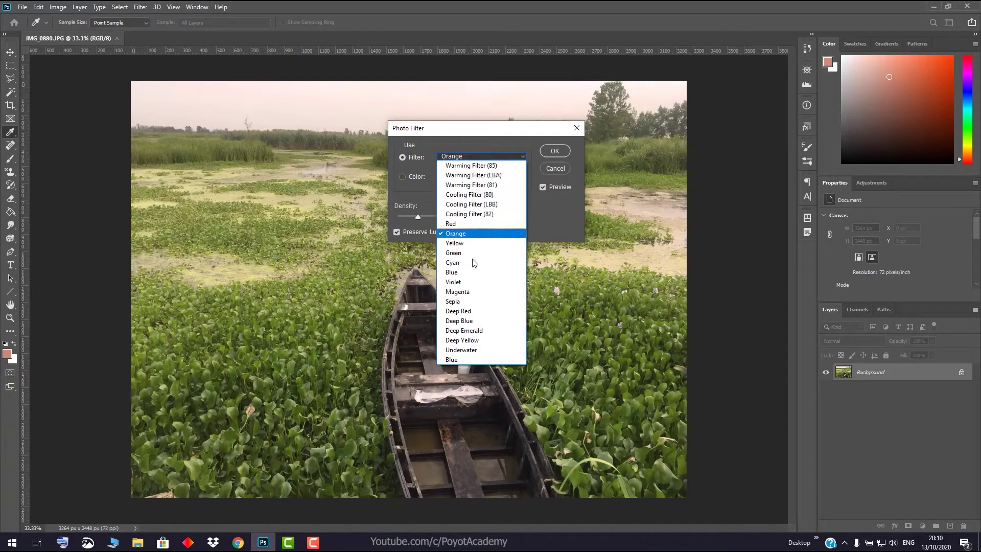
left_click(466, 311)
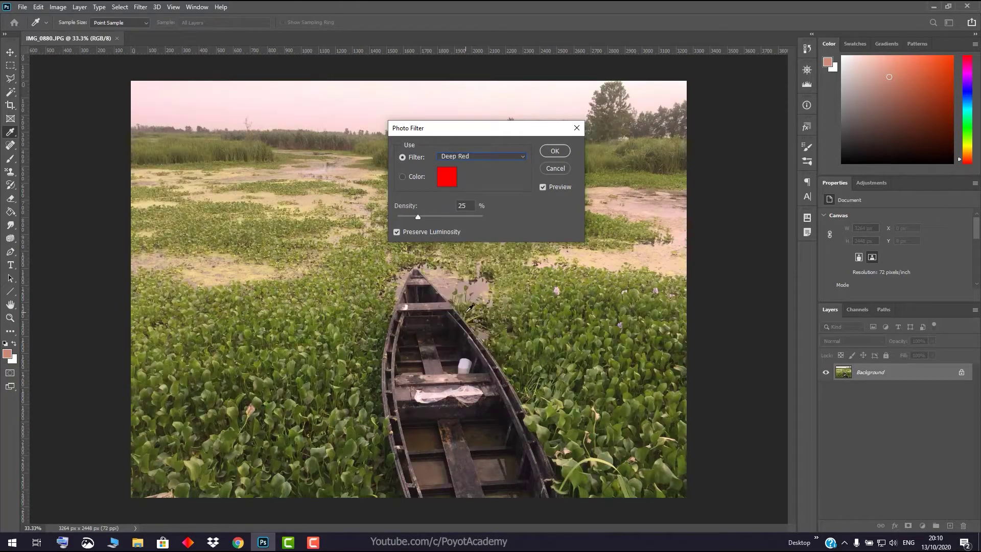
left_click(498, 156)
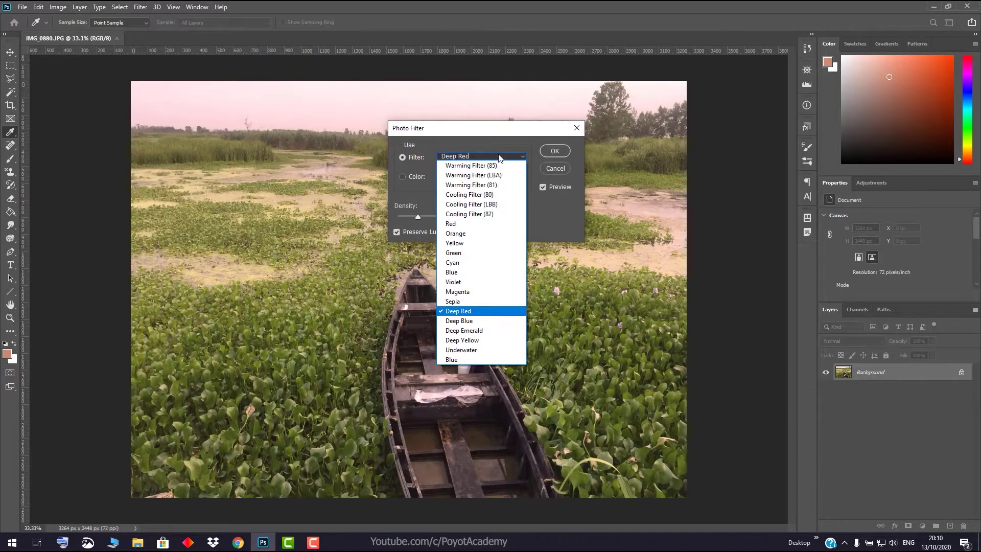
left_click(467, 340)
type("82")
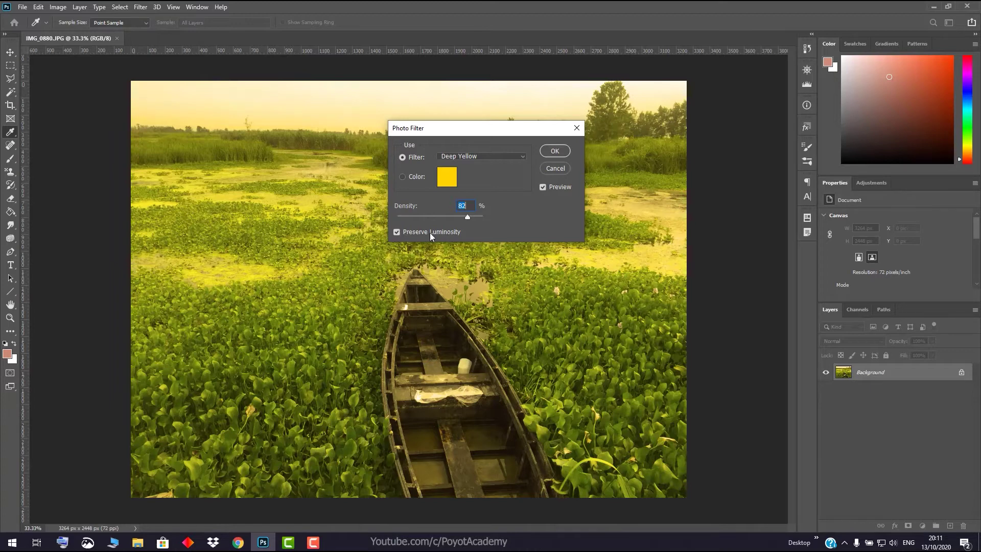
left_click(462, 157)
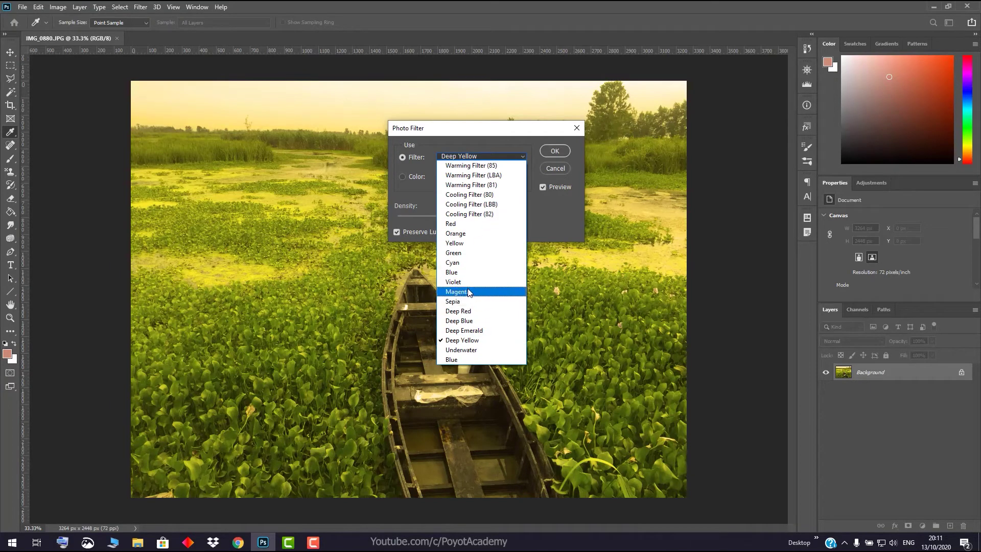
left_click(470, 292)
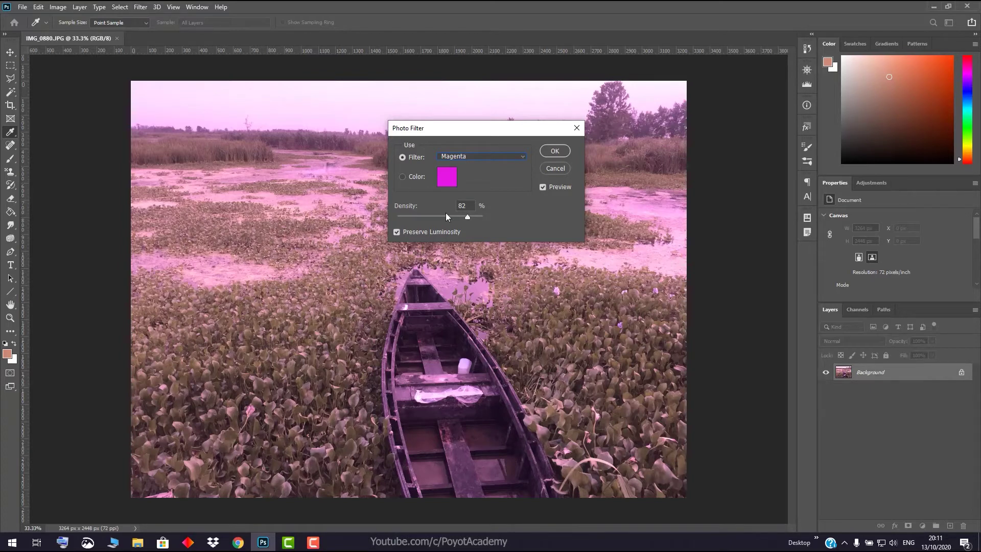
left_click(482, 161)
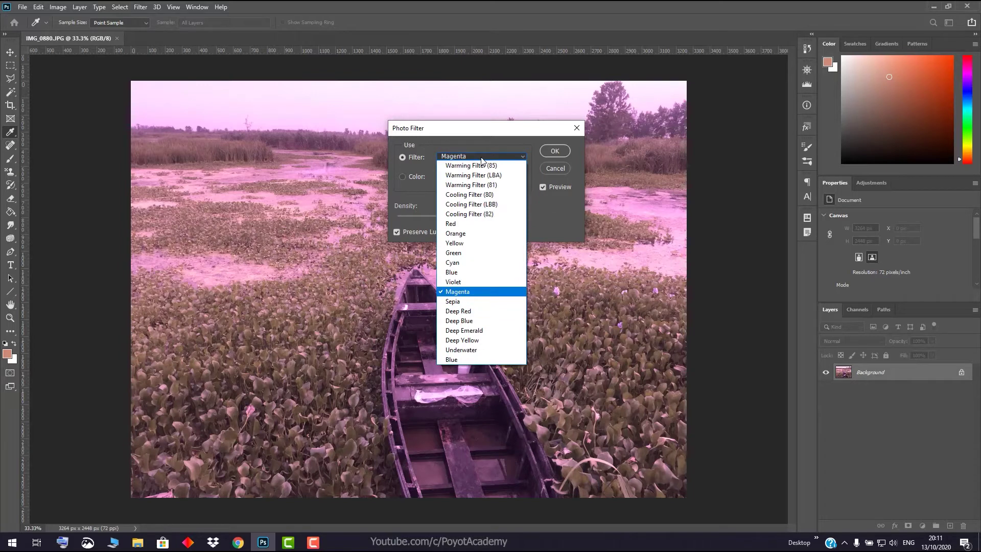
left_click(480, 157)
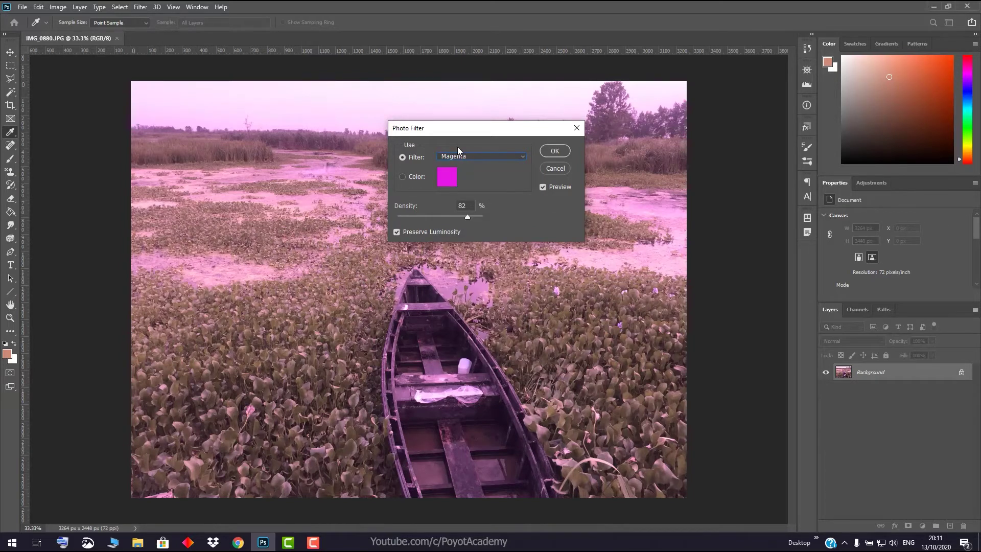
- Reset the Photo Filter and set a custom dark teal filter colour
left_click(553, 168, "alt")
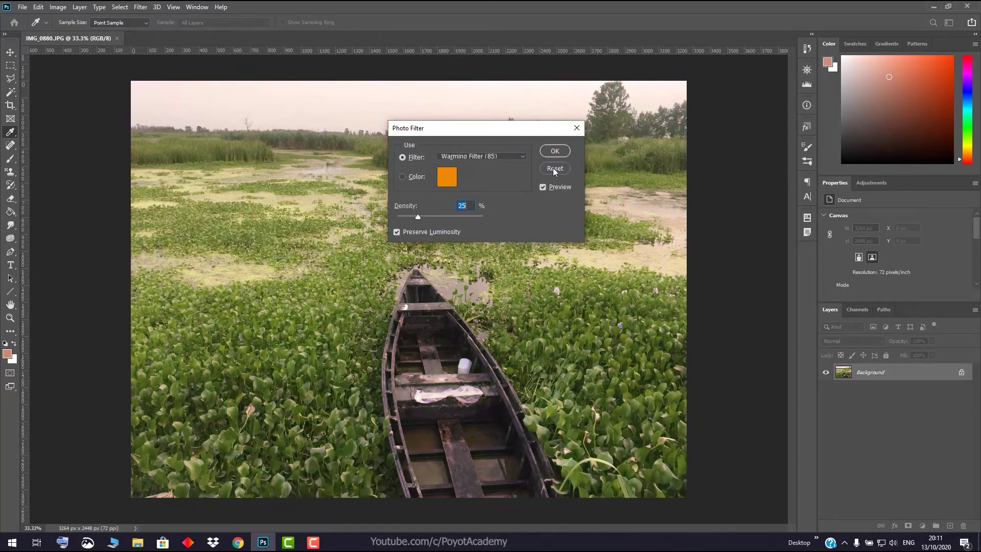
left_click(415, 179)
left_click(448, 180)
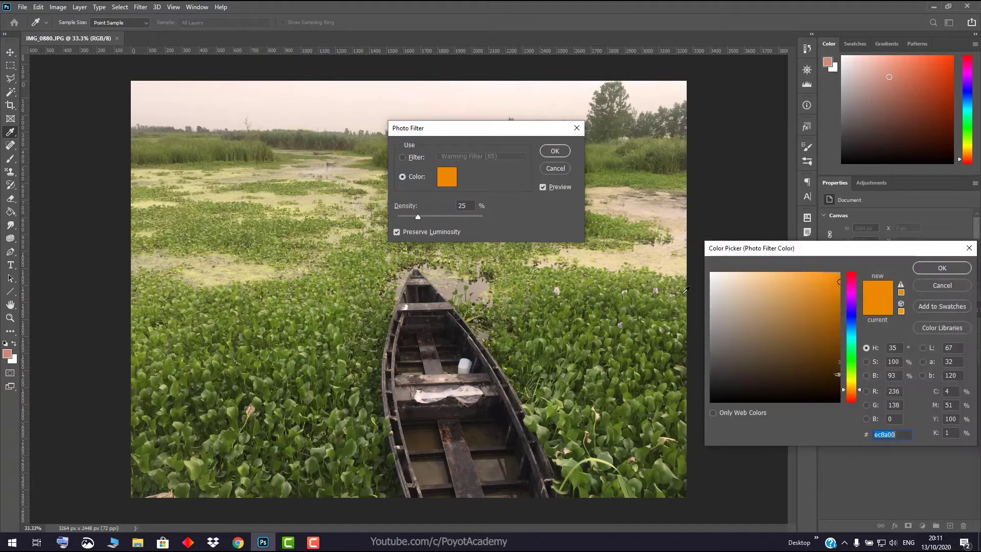
left_click_drag(850, 365, 852, 334)
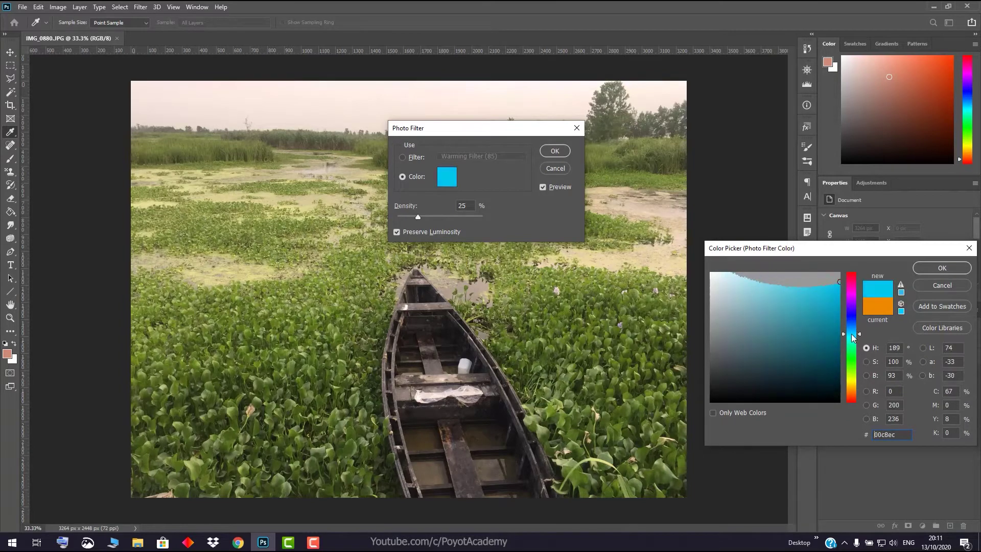
left_click(829, 312)
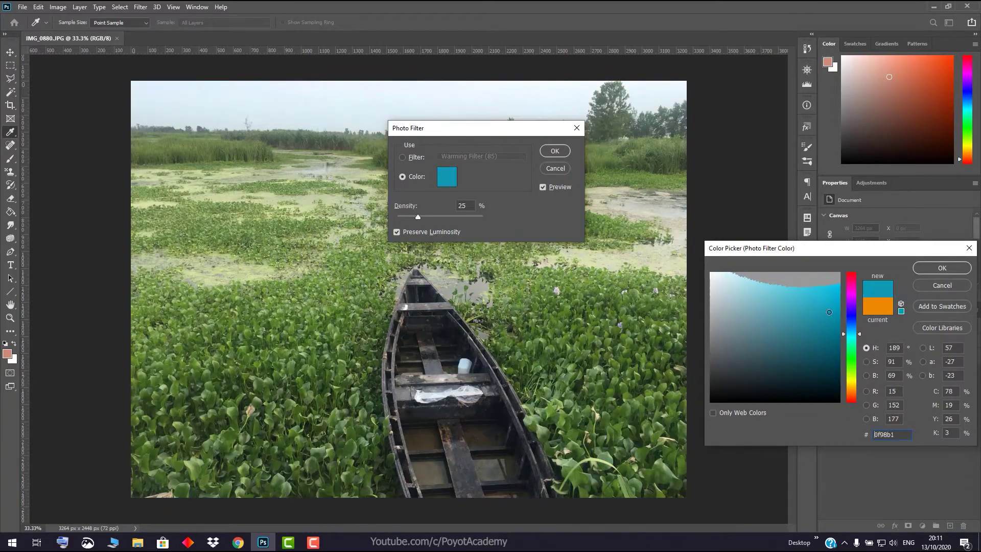
left_click(939, 268)
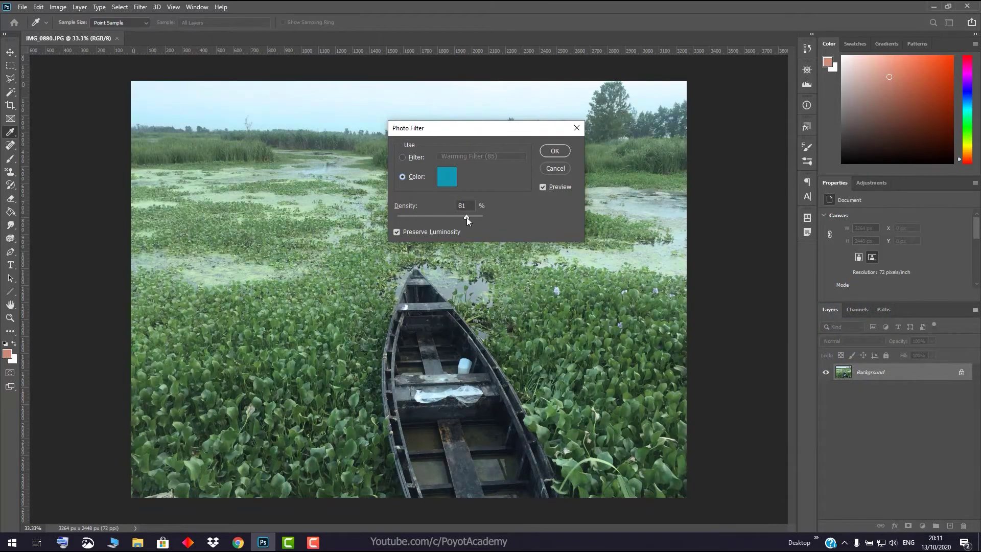
- Adjust the teal filter's density, then cancel the Photo Filter without applying
left_click_drag(447, 219, 437, 219)
left_click(560, 168)
key("v")
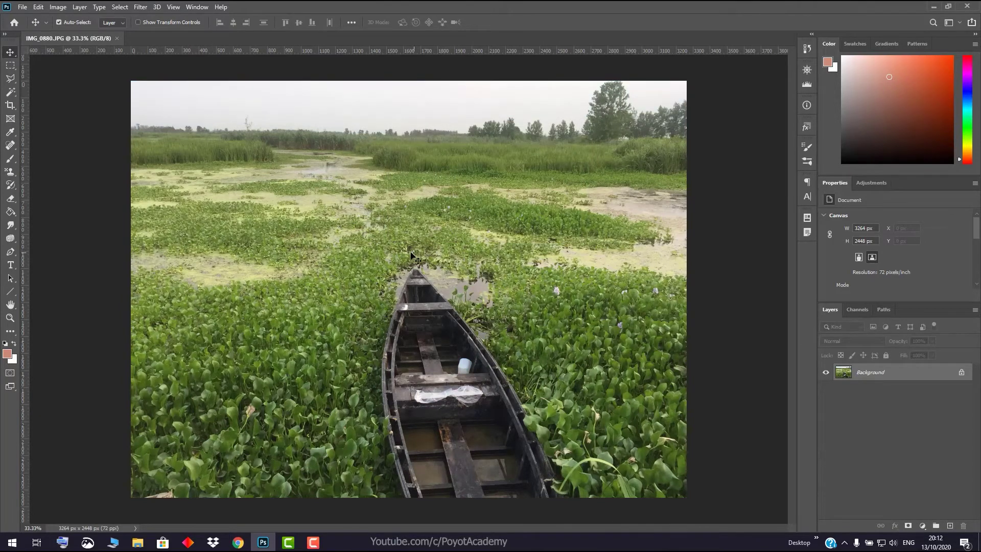
- Preview a Channel Mixer Red output of +127/−82/+47 with −44 constant, then cancel it
left_click(61, 10)
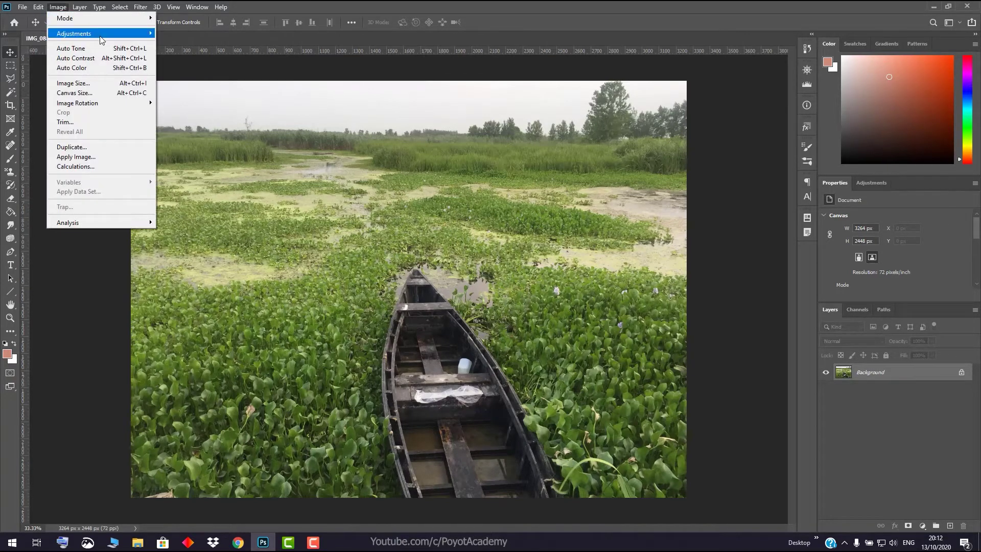
mouse_move(74, 33)
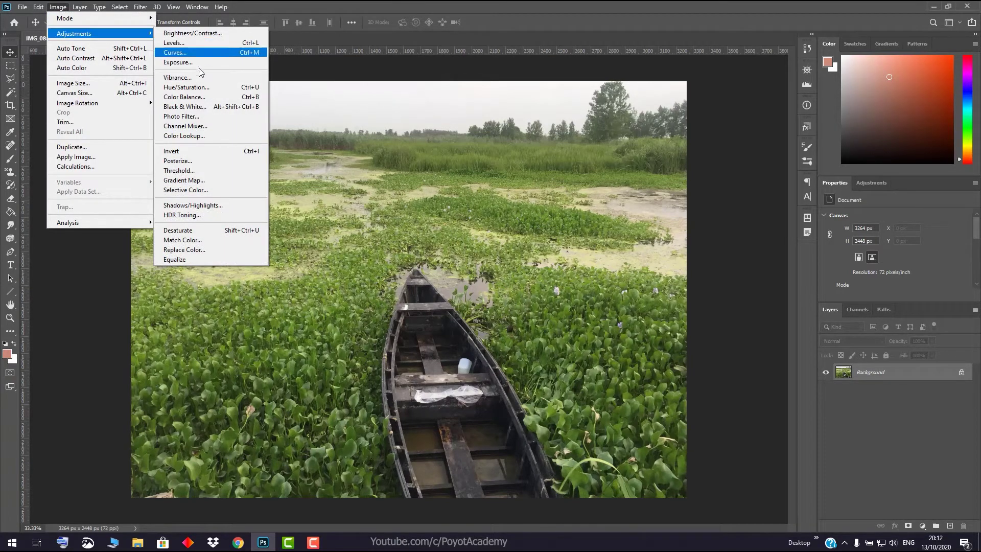
left_click(204, 128)
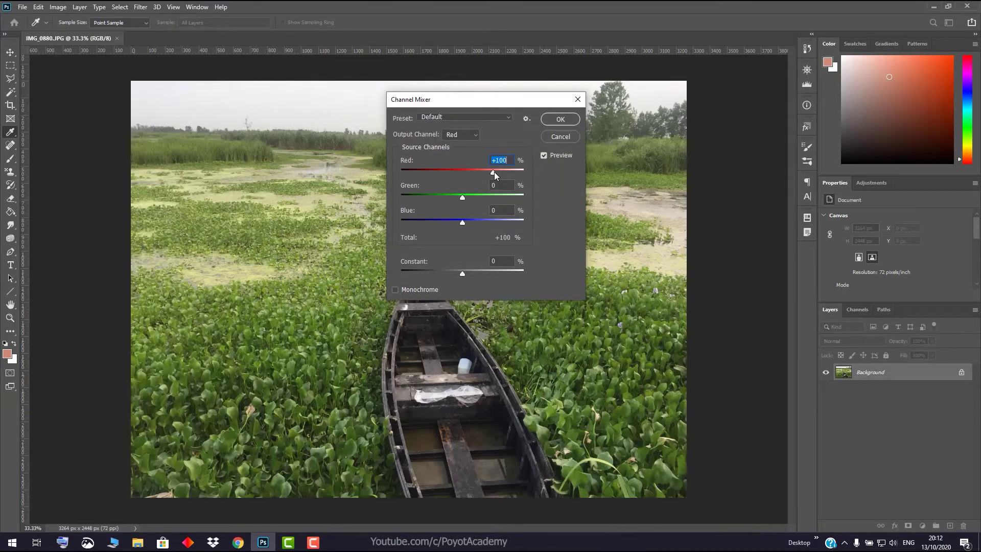
mouse_move(493, 174)
mouse_move(495, 173)
left_mouse_down()
mouse_move(441, 172)
mouse_move(478, 179)
mouse_move(452, 175)
mouse_move(465, 201)
mouse_move(477, 198)
mouse_move(437, 198)
mouse_move(433, 222)
mouse_move(477, 220)
left_mouse_up()
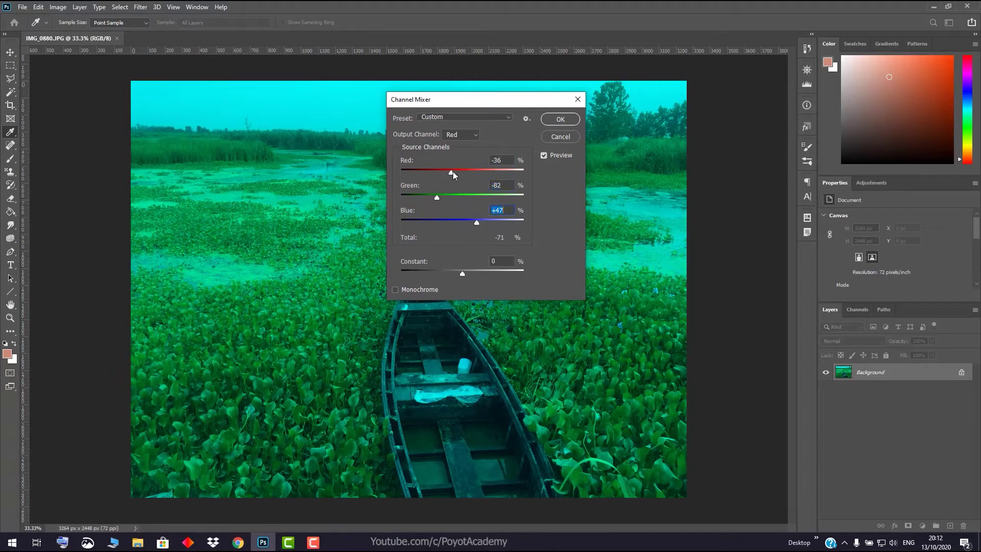
left_click_drag(453, 171, 502, 170)
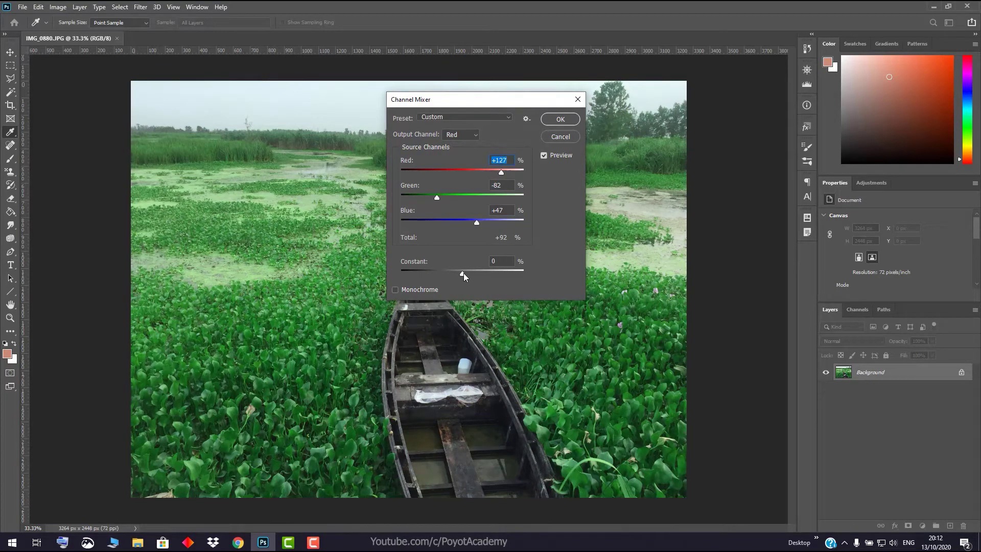
mouse_move(462, 274)
left_mouse_down()
mouse_move(427, 275)
mouse_move(490, 275)
mouse_move(449, 273)
left_mouse_up()
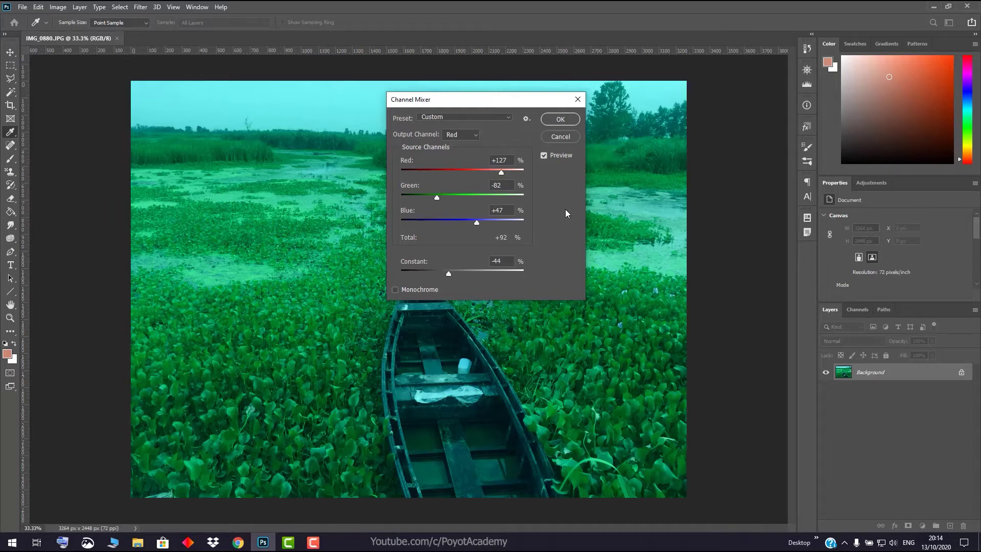
left_click(550, 197)
left_click(566, 137)
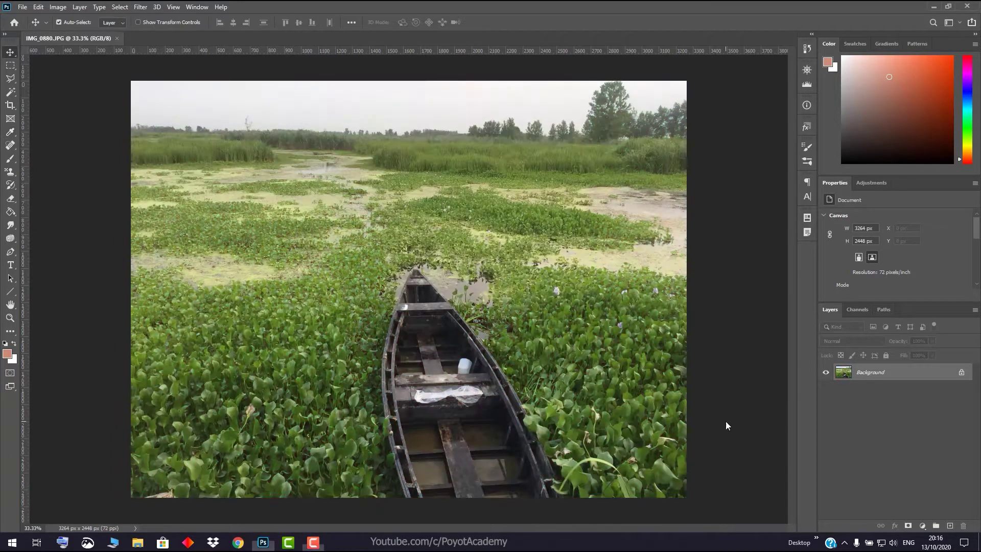
left_click(55, 8)
mouse_move(73, 34)
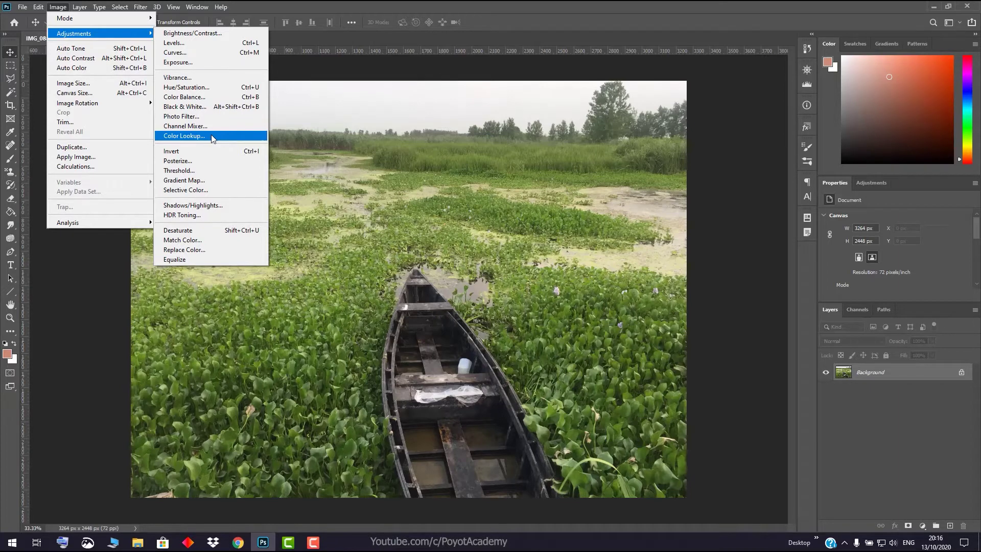
left_click(192, 152)
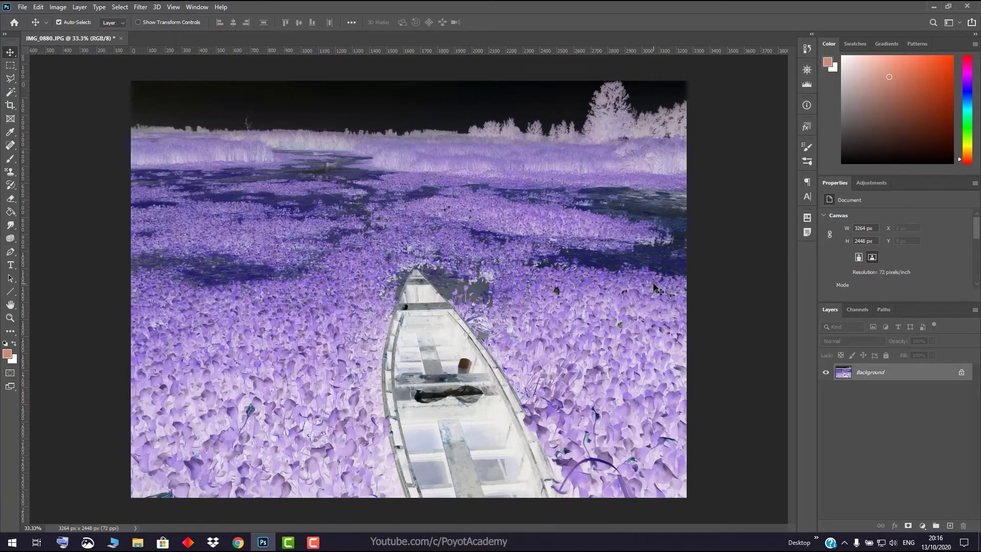
key("ctrl+i")
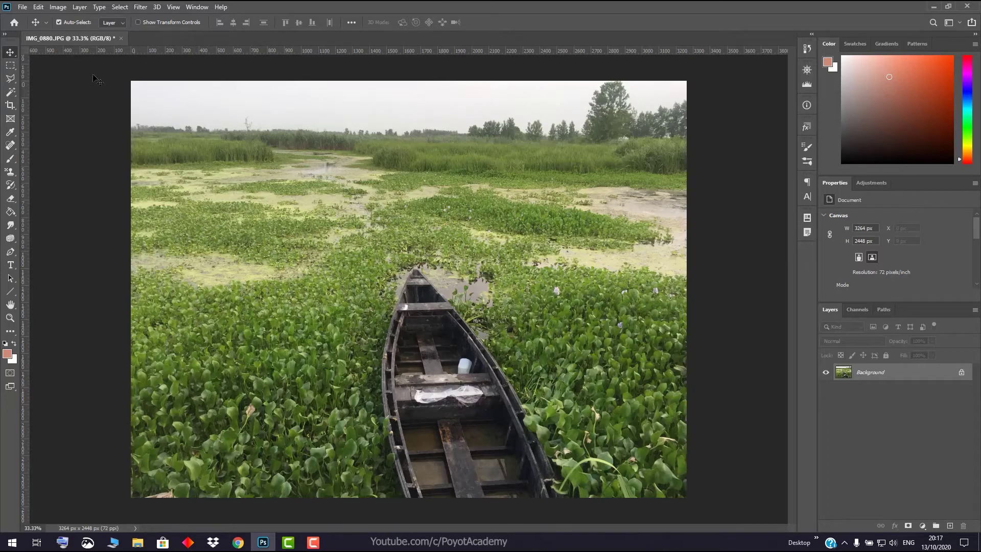
- Apply Image > Adjustments > Invert to the boat photo's Background layer
left_click(59, 7)
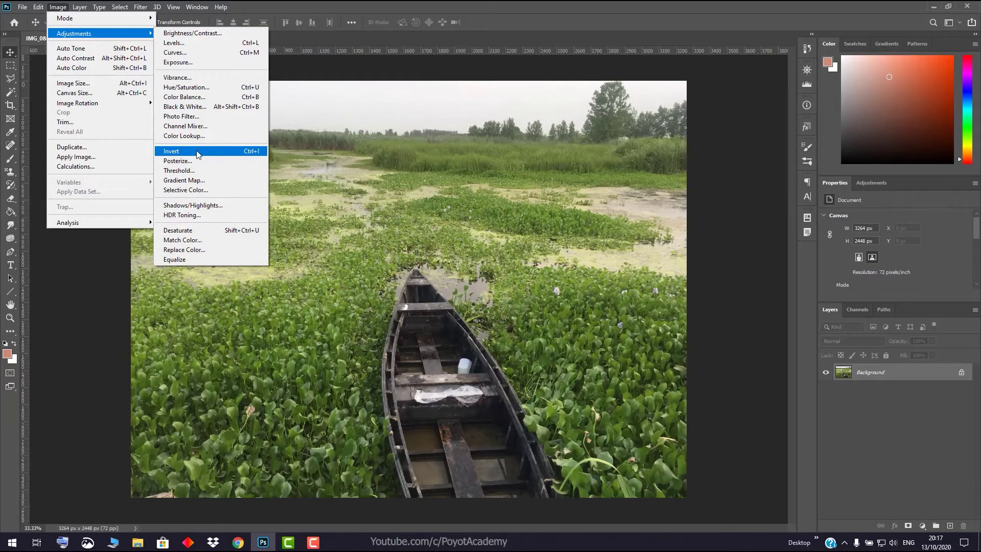
left_click(198, 152)
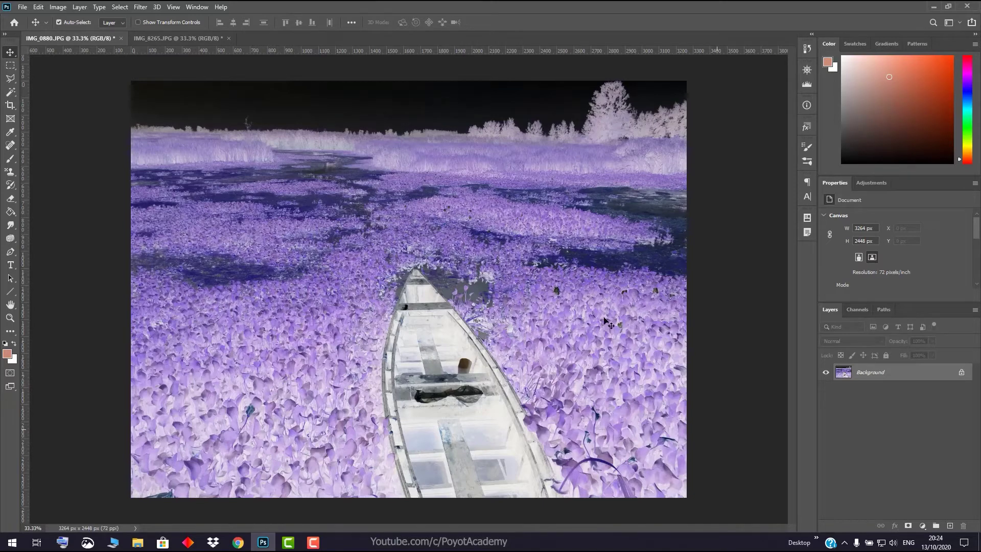
- Switch to the tree photo IMG_8265 and invert its colours
left_click(169, 37)
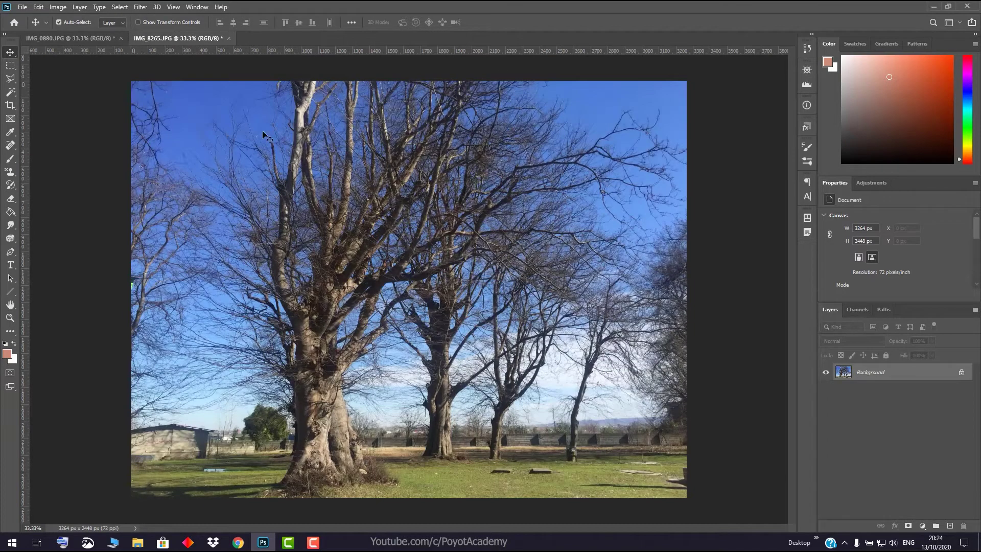
left_click(58, 7)
mouse_move(74, 34)
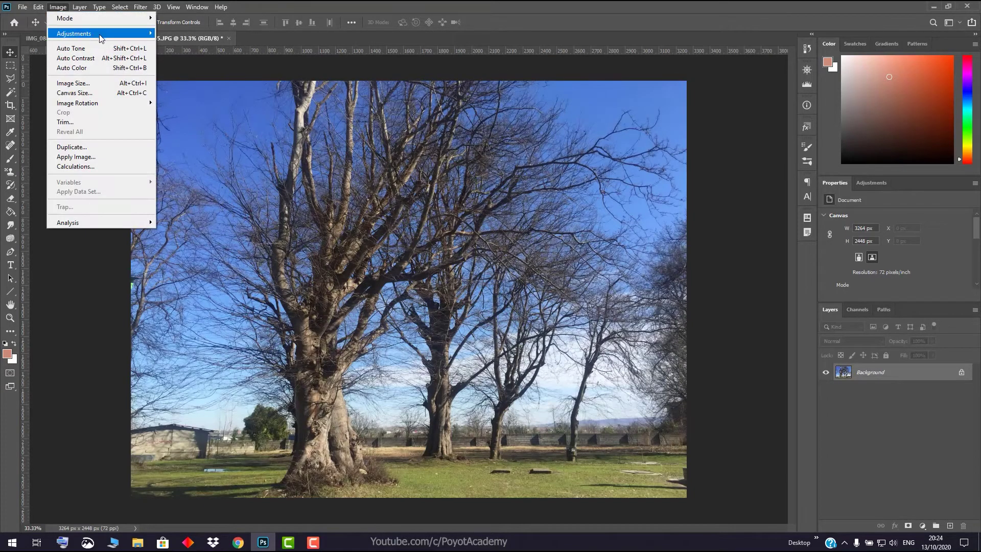
left_click(213, 151)
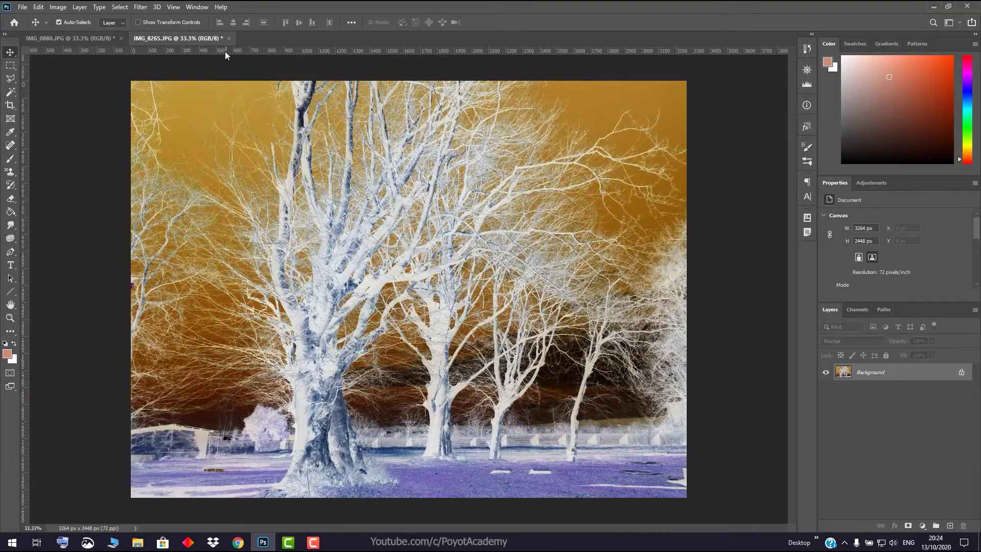
- Close the tree photo without saving and undo the inversion on IMG_0880
left_click(229, 38)
left_click(486, 201)
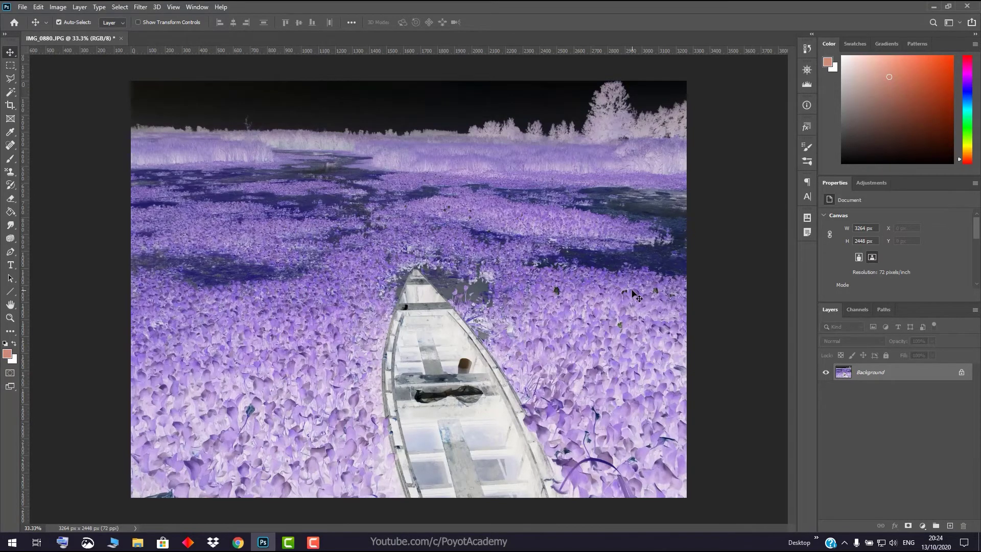
key("ctrl+z")
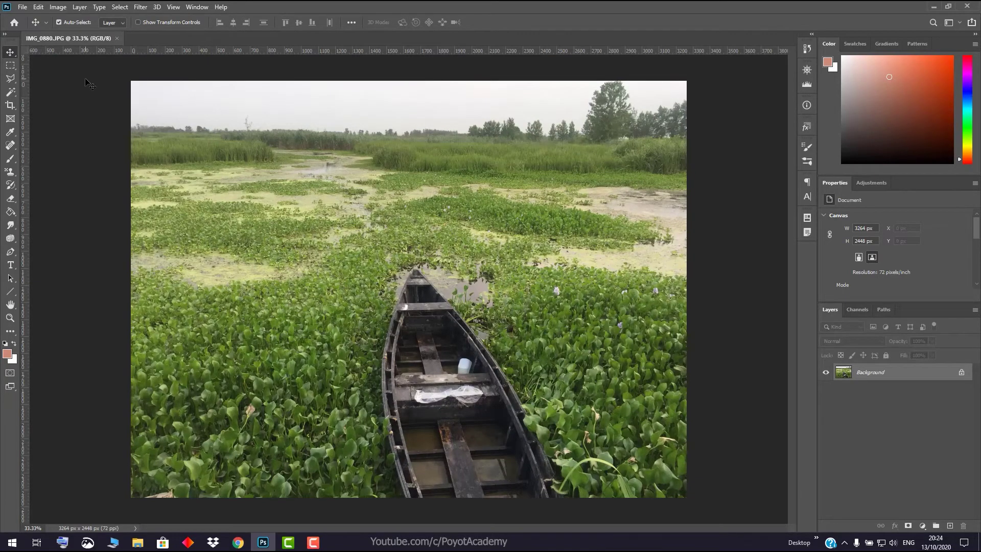
- Preview Posterize on the boat photo at levels 2, 37 and finally 255
left_click(60, 6)
mouse_move(73, 34)
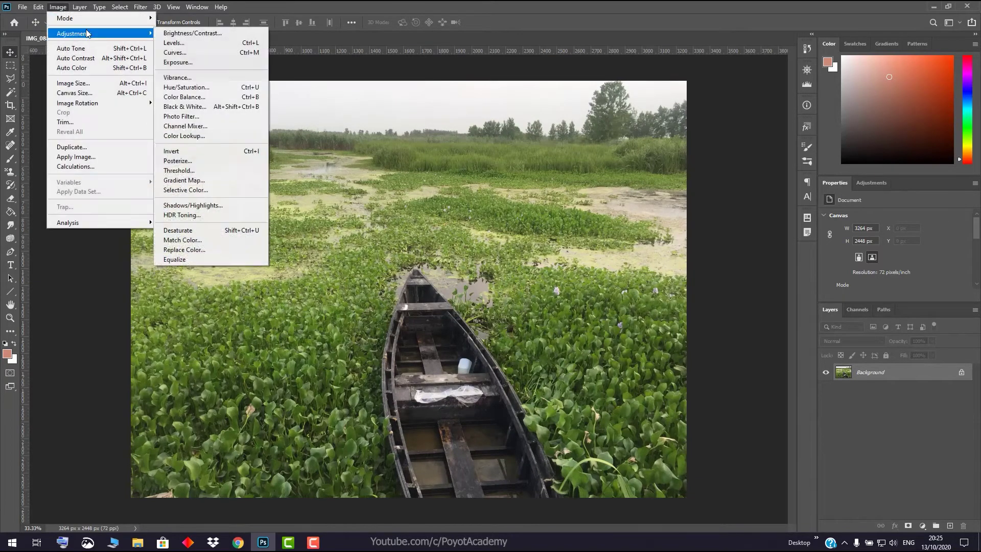
left_click(226, 161)
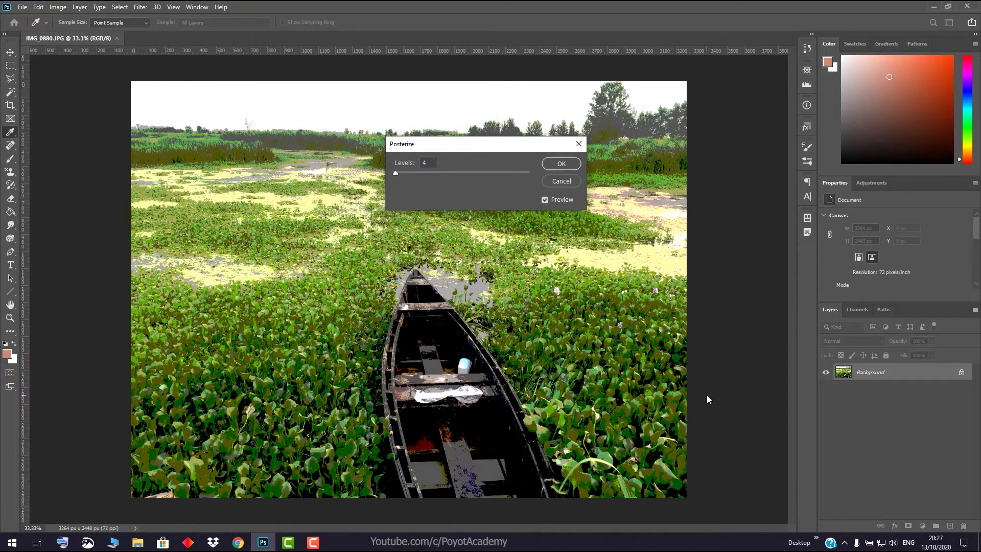
left_click(475, 199)
left_click_drag(396, 174, 390, 174)
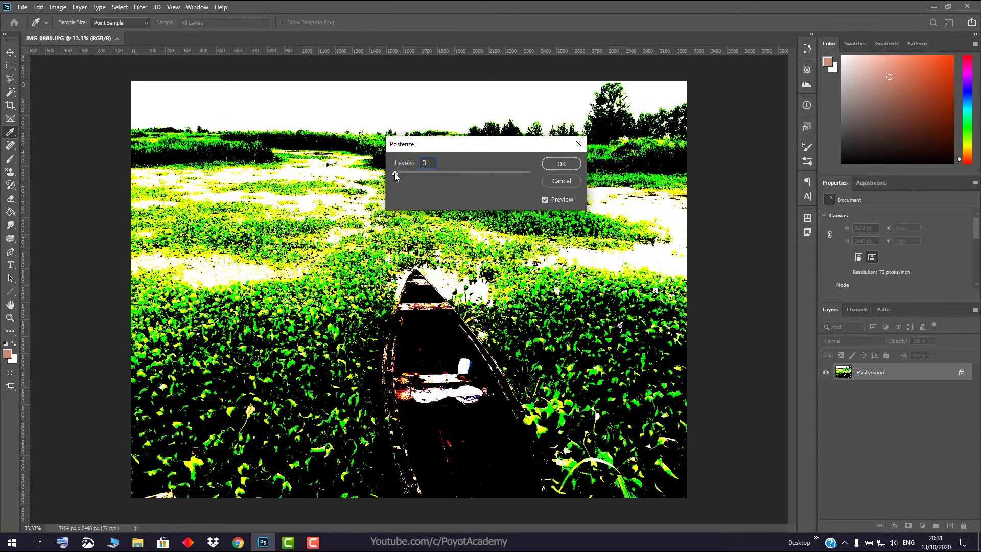
left_click_drag(394, 172, 398, 173)
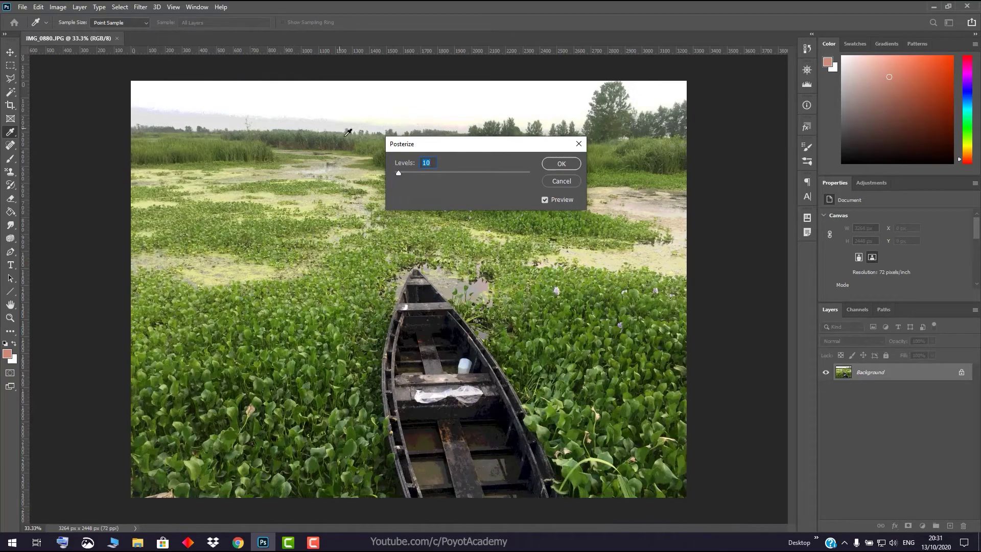
left_click_drag(399, 174, 394, 172)
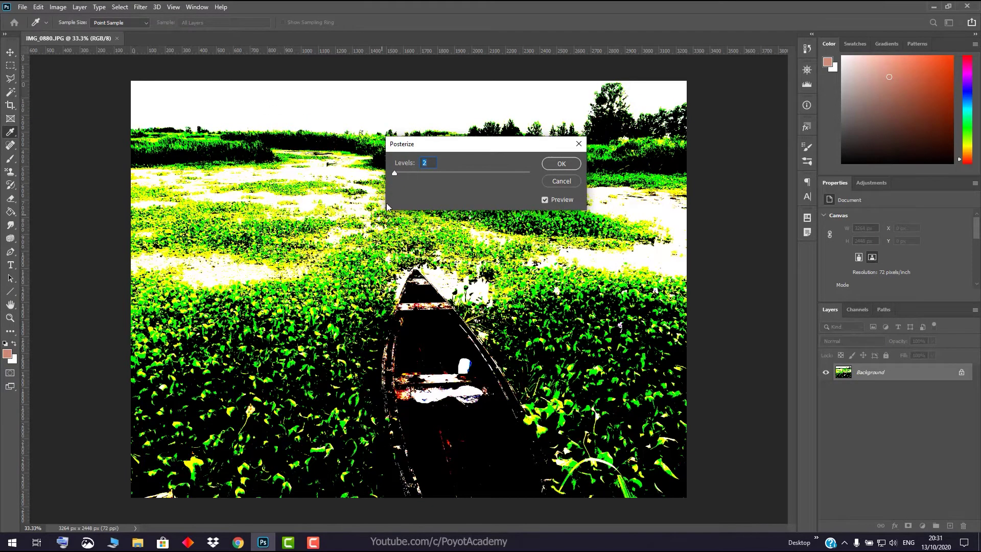
left_click_drag(394, 173, 415, 174)
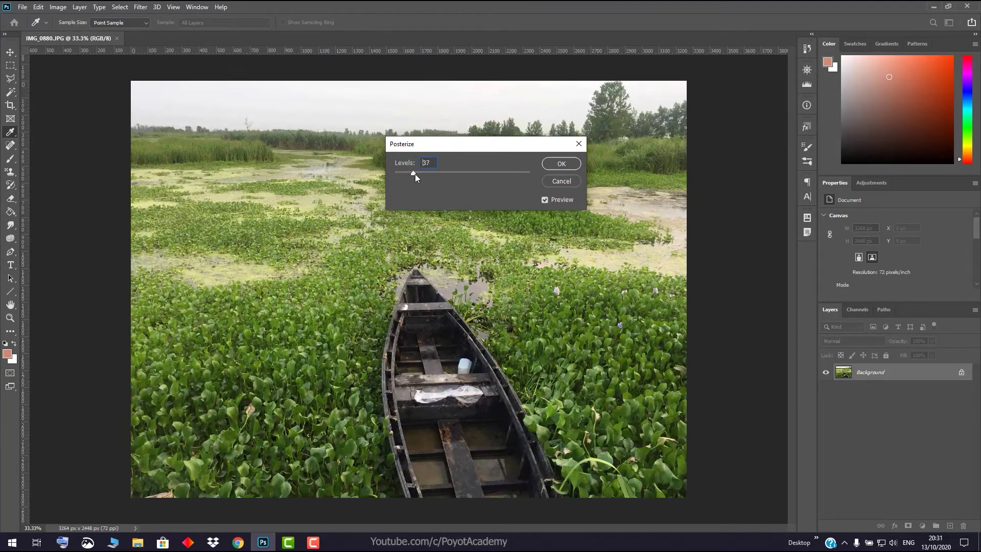
left_click_drag(480, 176, 547, 178)
- Cancel the Posterize trial and preview the boat photo with Threshold
left_click(565, 184)
key("v")
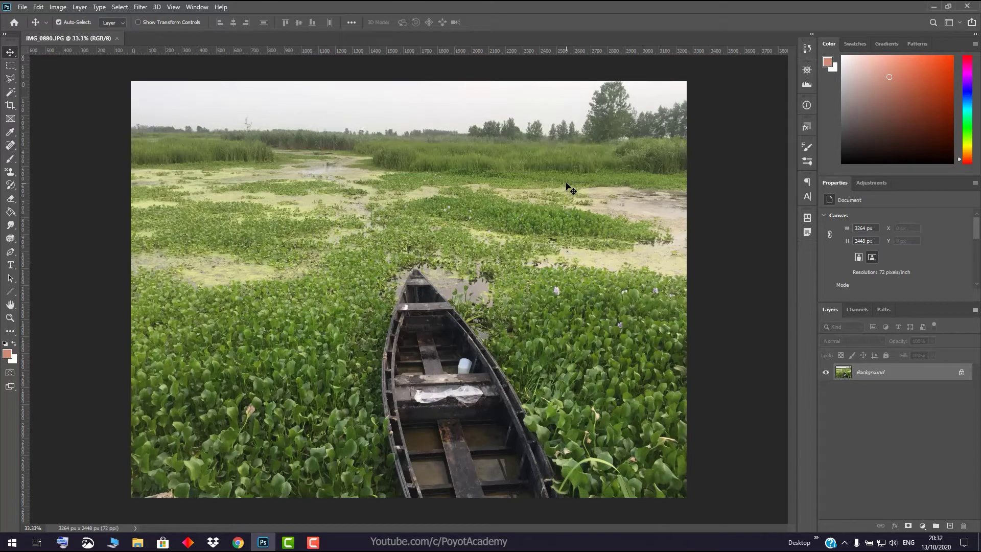
left_click(61, 8)
mouse_move(73, 33)
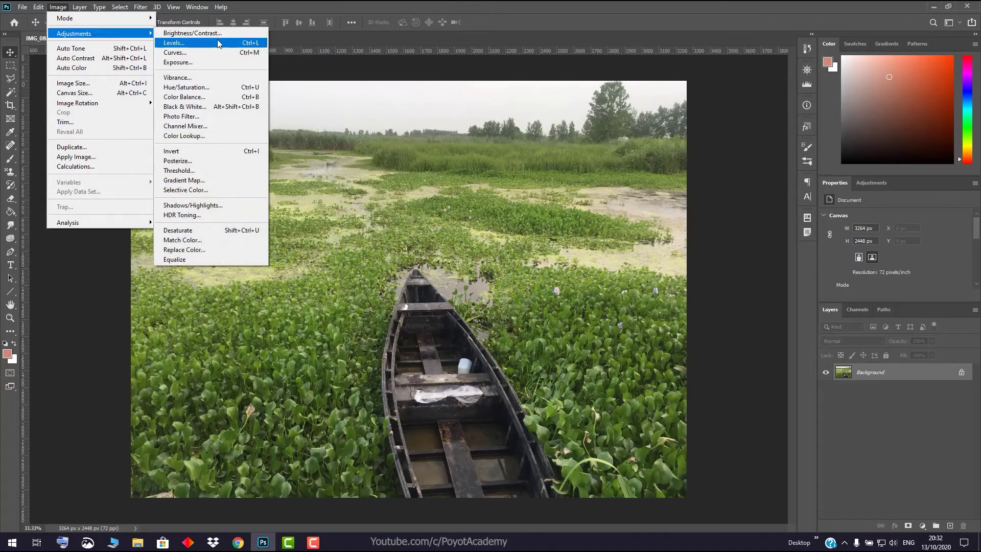
left_click(213, 172)
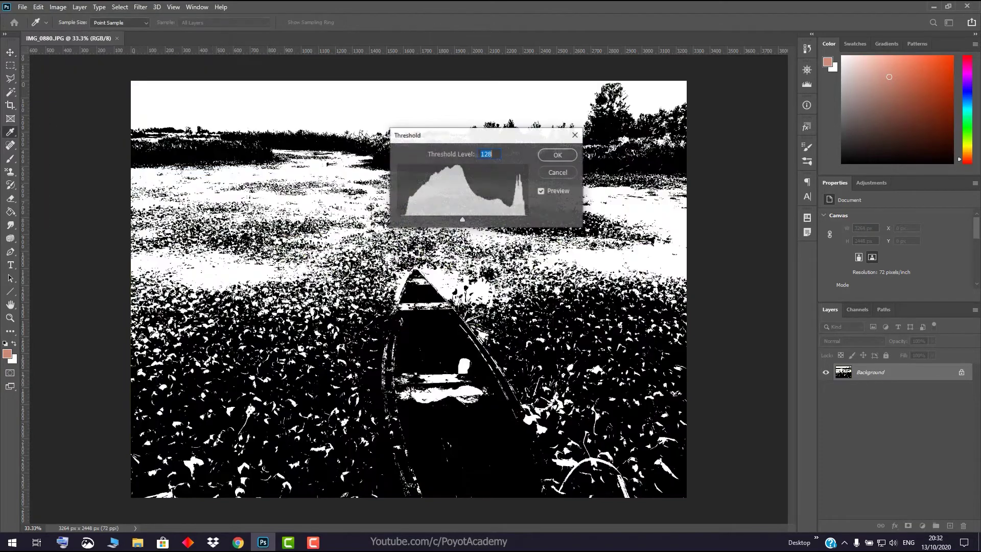
- Lower the Threshold level to 103, then cancel the preview
left_click_drag(480, 139, 596, 128)
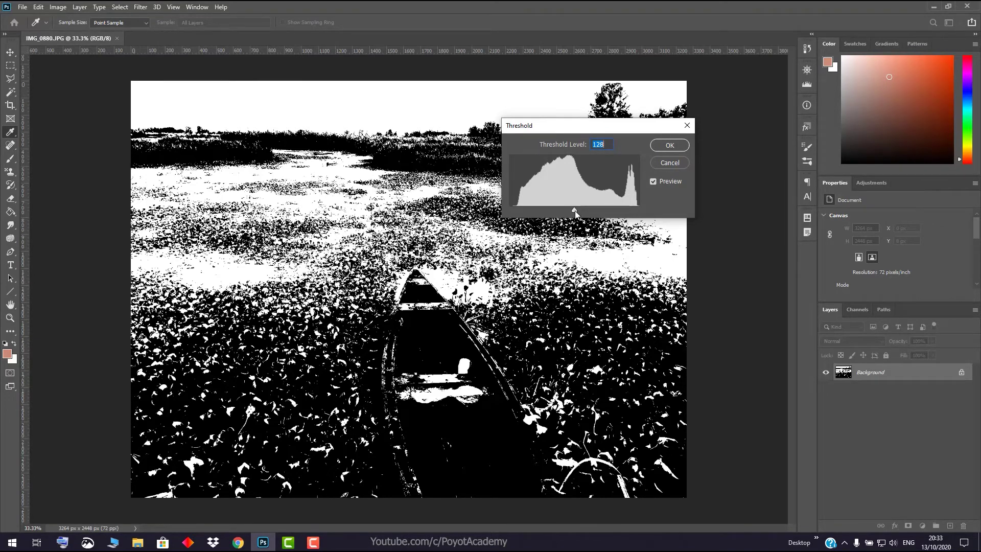
left_click_drag(574, 210, 565, 213)
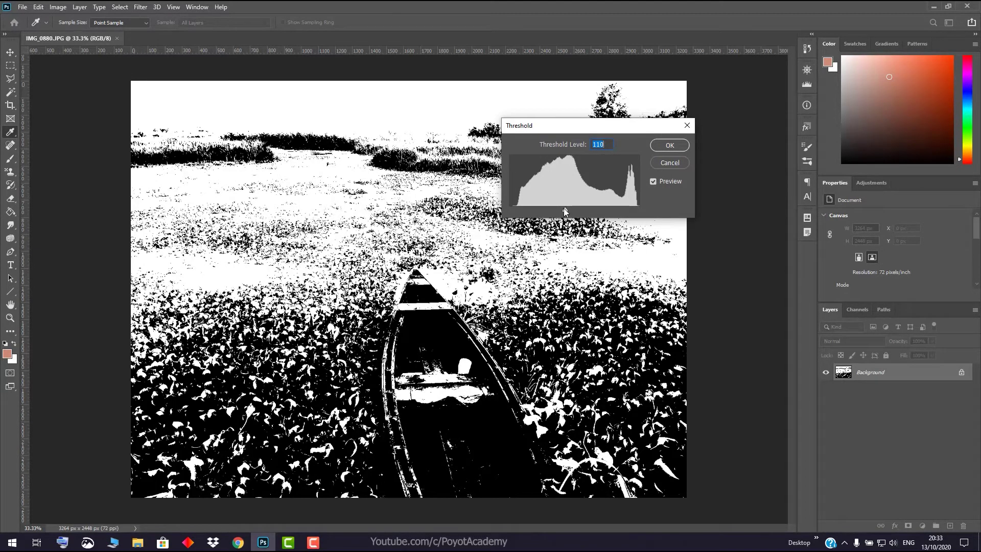
left_click_drag(564, 209, 561, 209)
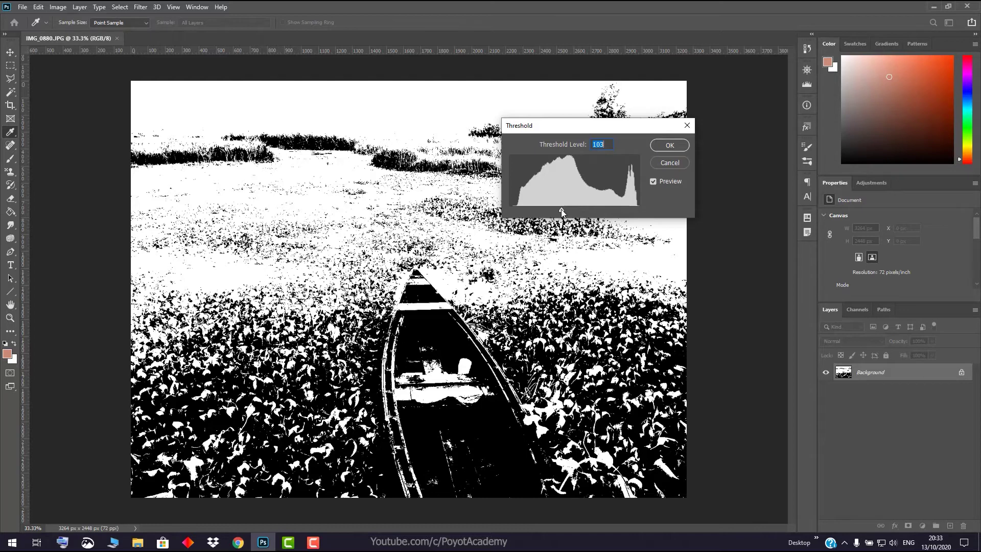
left_click(679, 164)
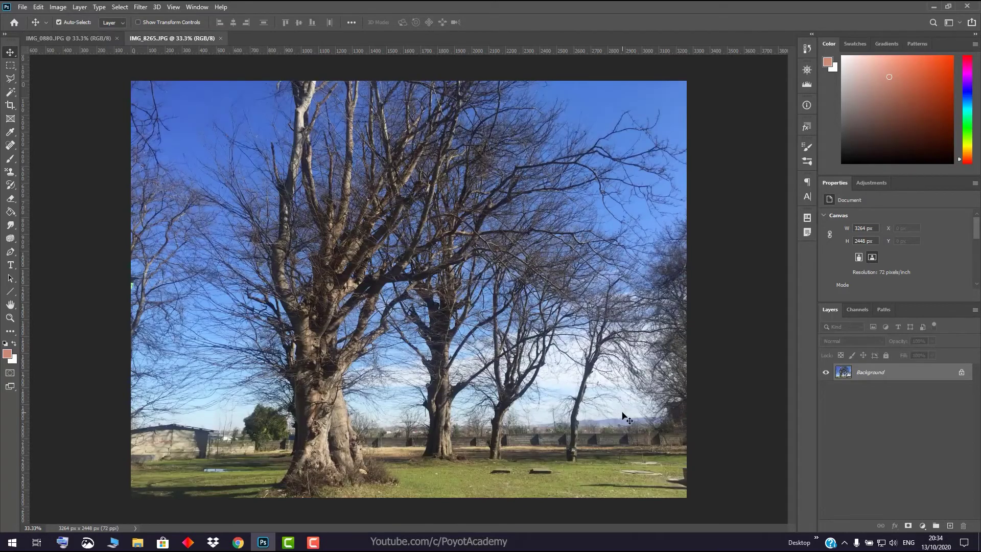
left_click(58, 7)
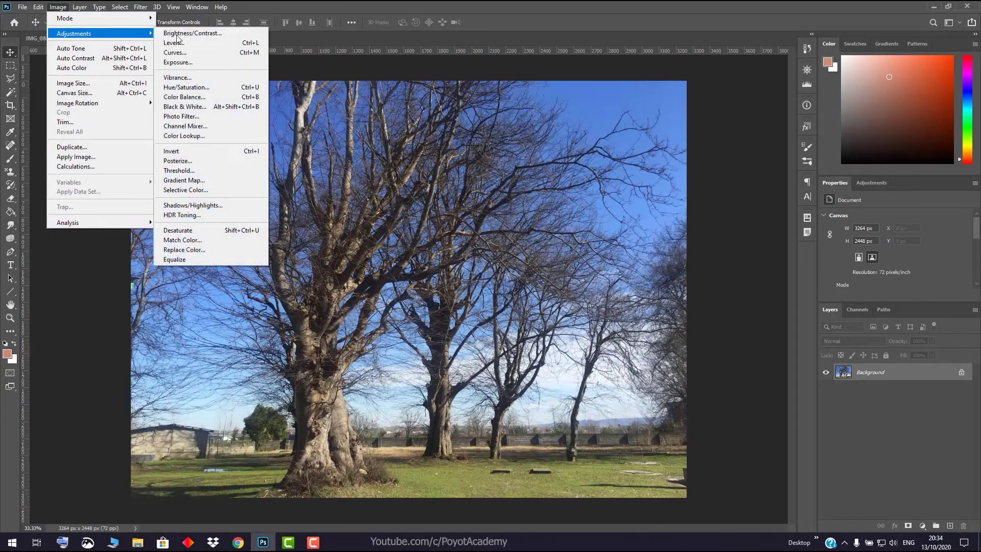
left_click(214, 174)
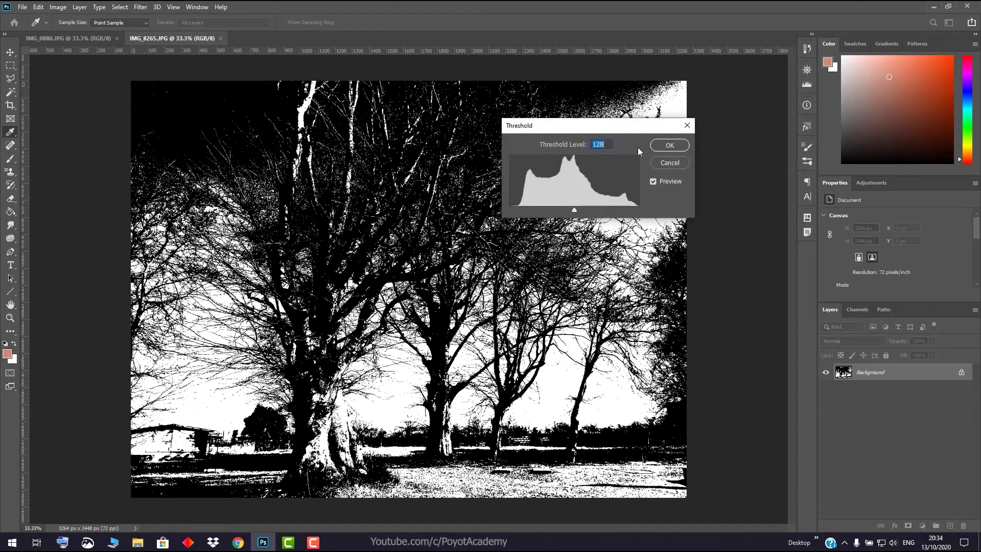
left_click_drag(622, 132, 683, 119)
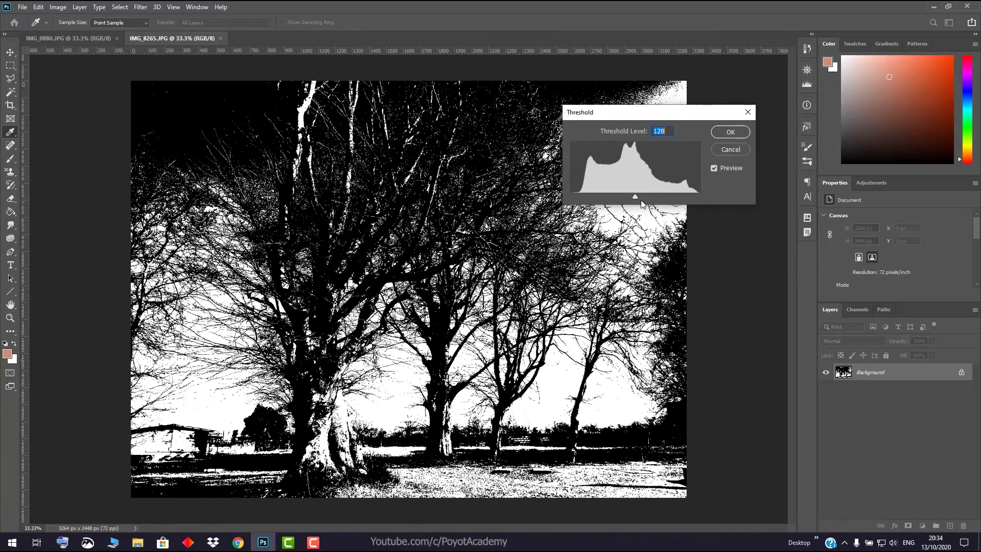
mouse_move(635, 197)
left_mouse_down()
mouse_move(614, 198)
mouse_move(635, 195)
left_mouse_up()
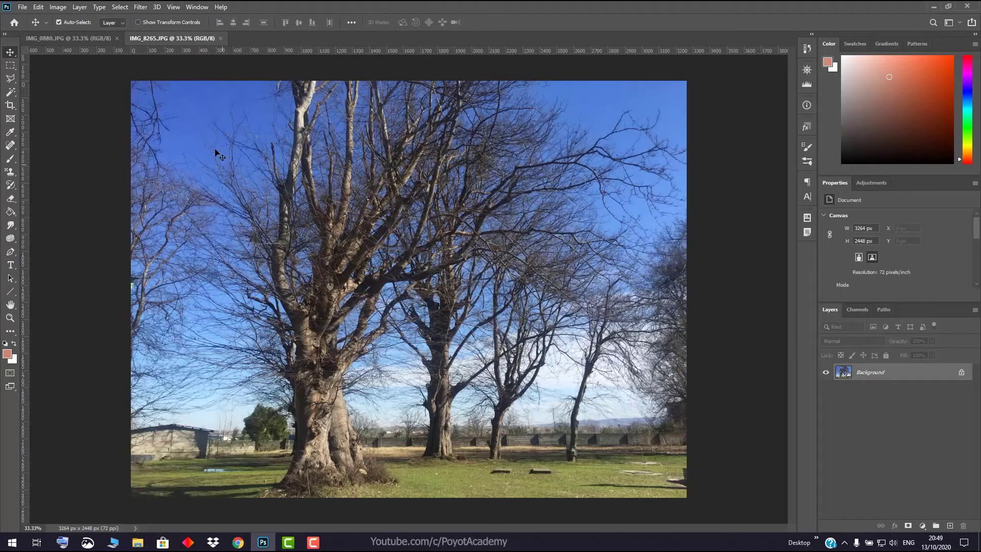
- Preview a salmon-to-white Gradient Map on the tree photo and open its Gradient Editor
left_click(57, 7)
mouse_move(74, 33)
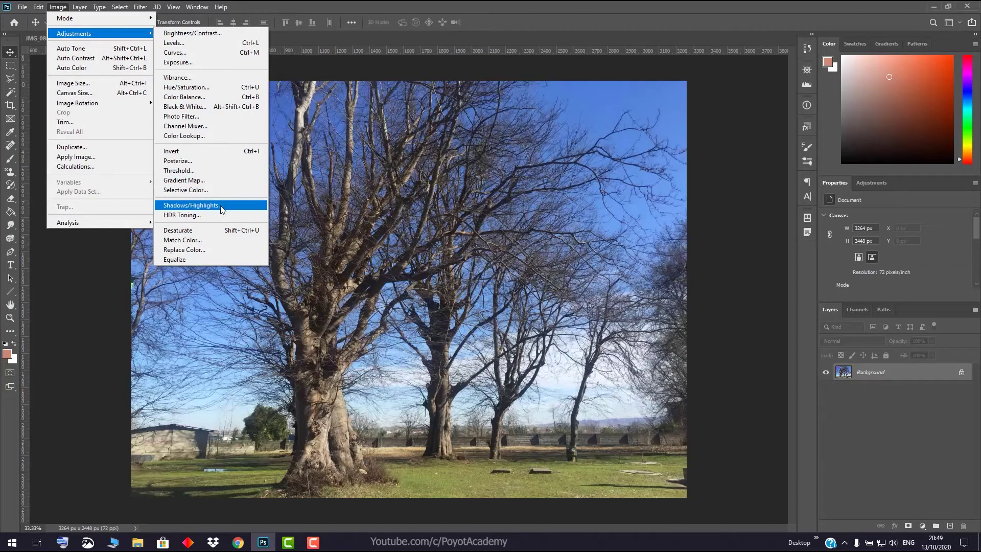
left_click(216, 182)
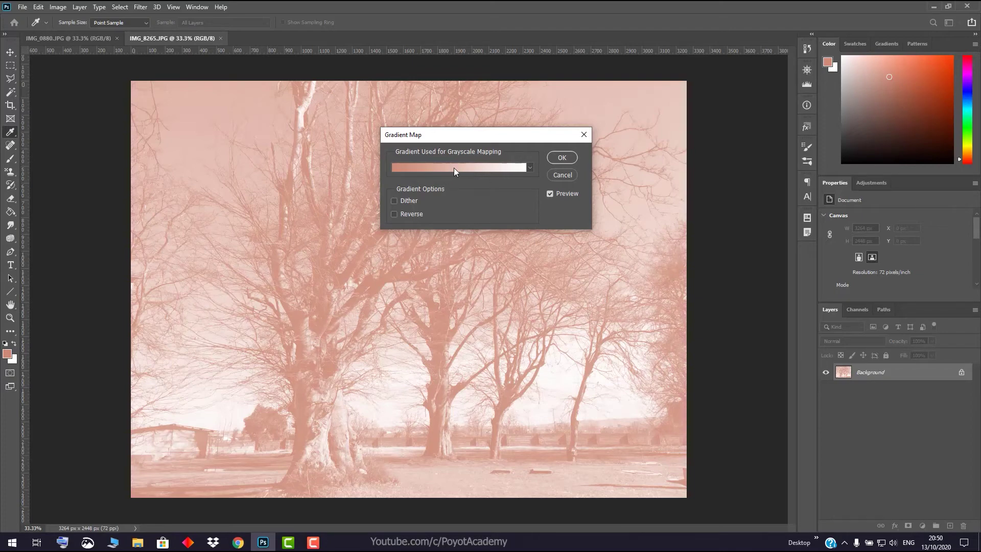
left_click(514, 169)
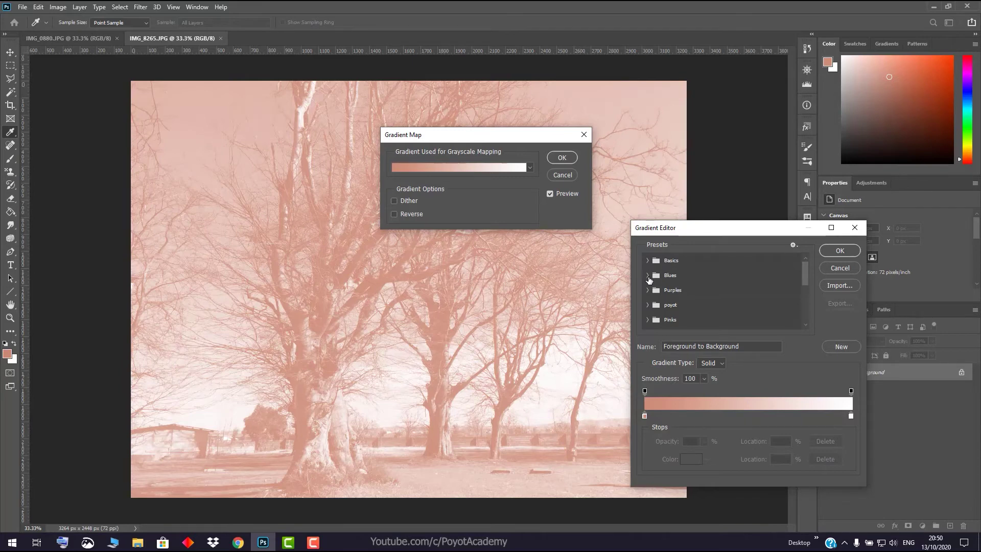
- Browse the Blues presets and select the Blue_24 gradient
left_click(647, 276)
left_click(695, 312)
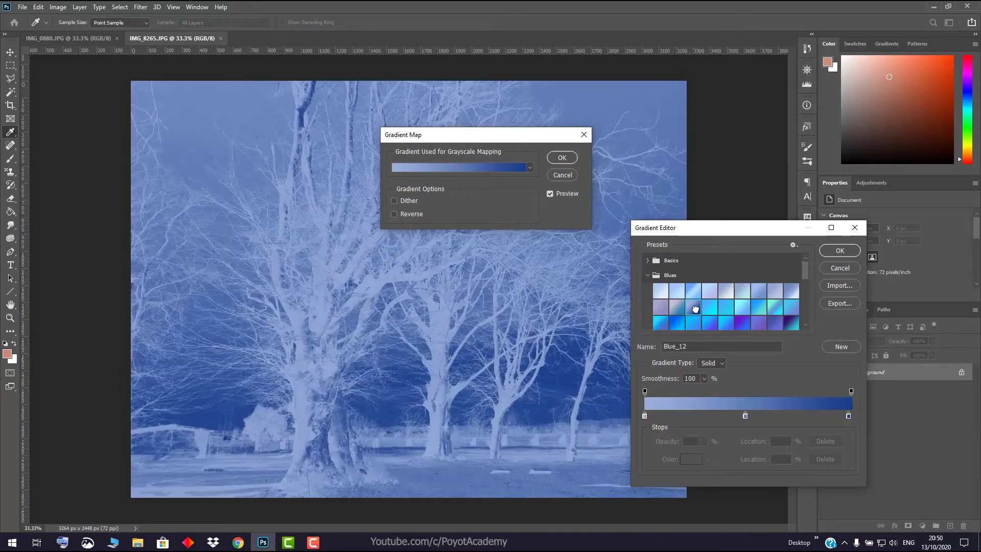
left_click(742, 323)
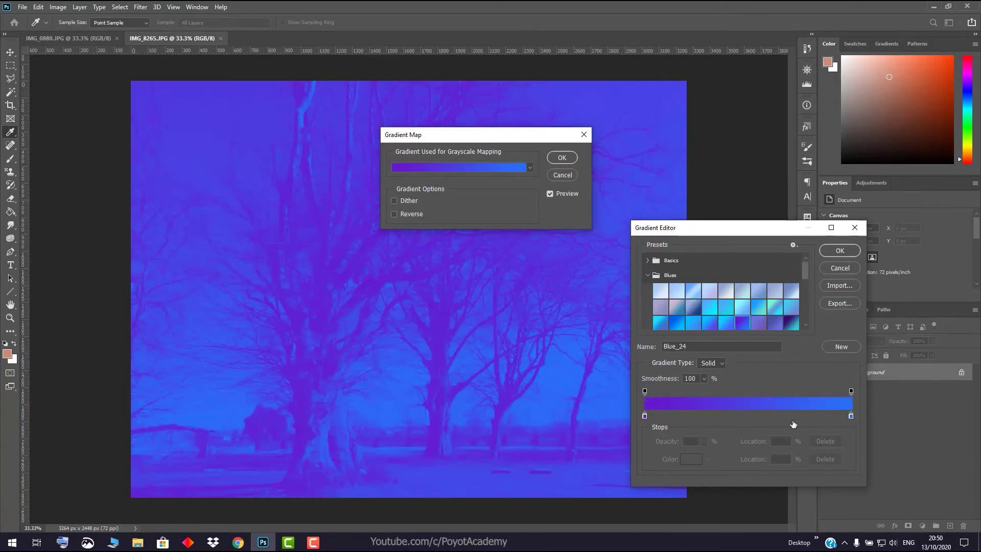
- Try a darker blue on the right stop, then discard all gradient edits
left_click(850, 417)
double_click(850, 416)
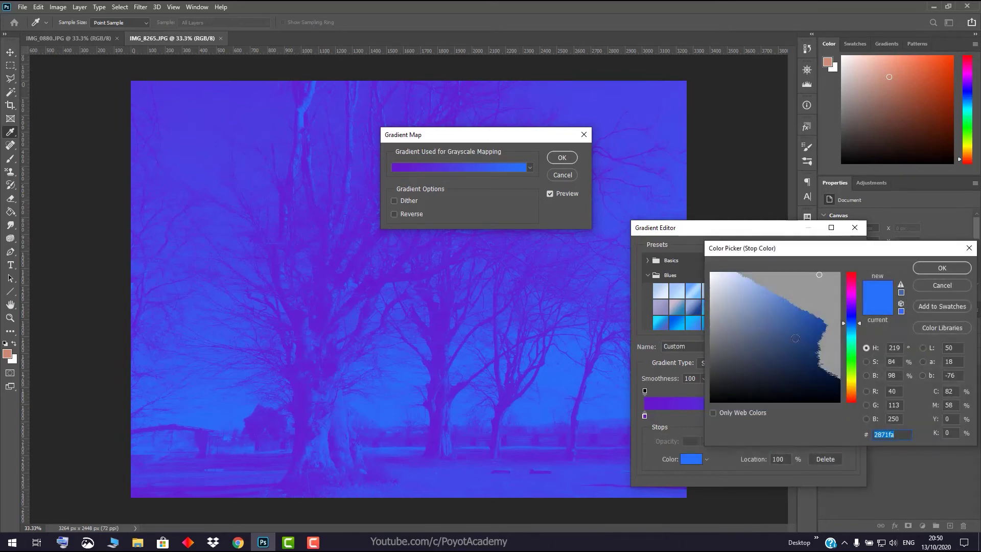
left_click(795, 339)
left_click(941, 289)
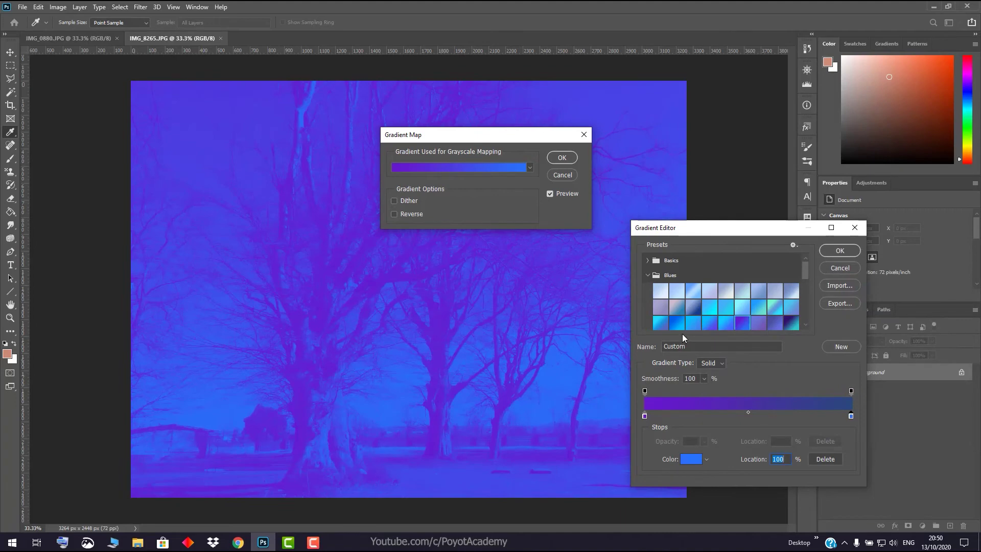
left_click(845, 266)
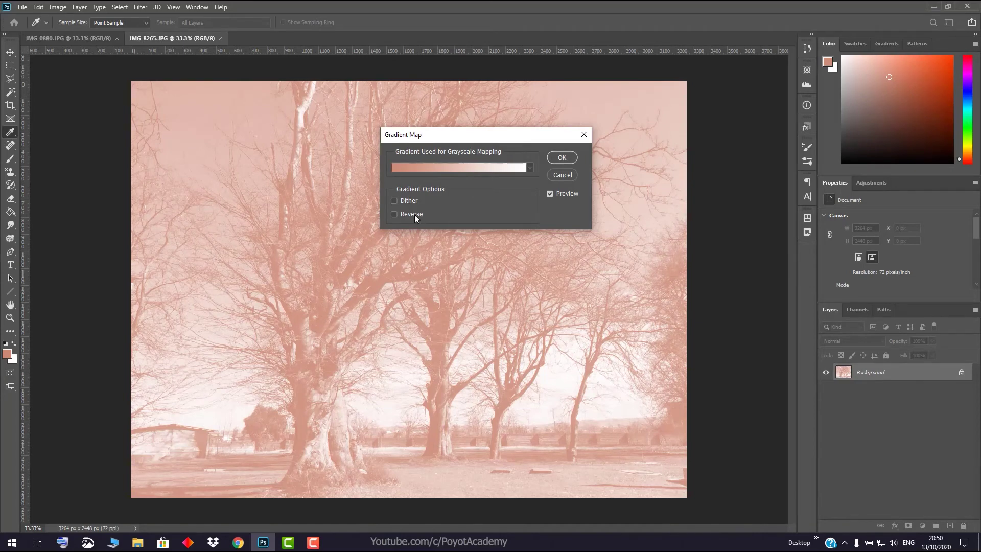
- Reverse the gradient map and choose the Purples > Purple_02 magenta-cyan gradient
left_click(394, 215)
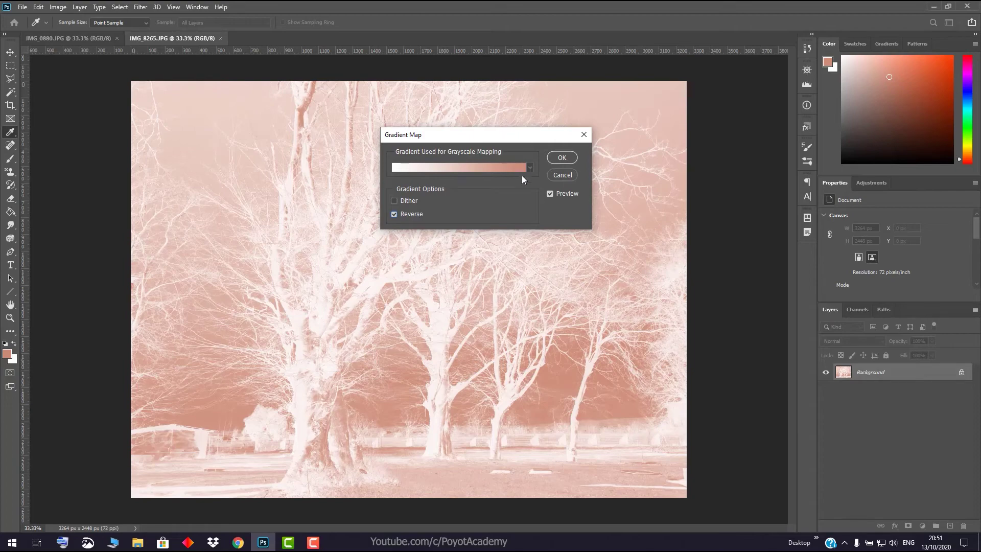
left_click(473, 169)
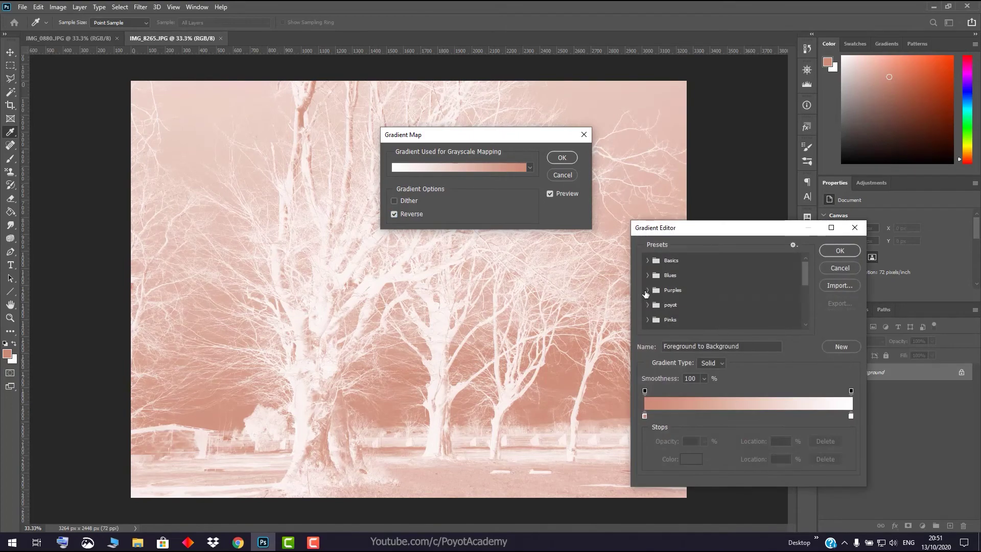
left_click(647, 290)
left_click(680, 308)
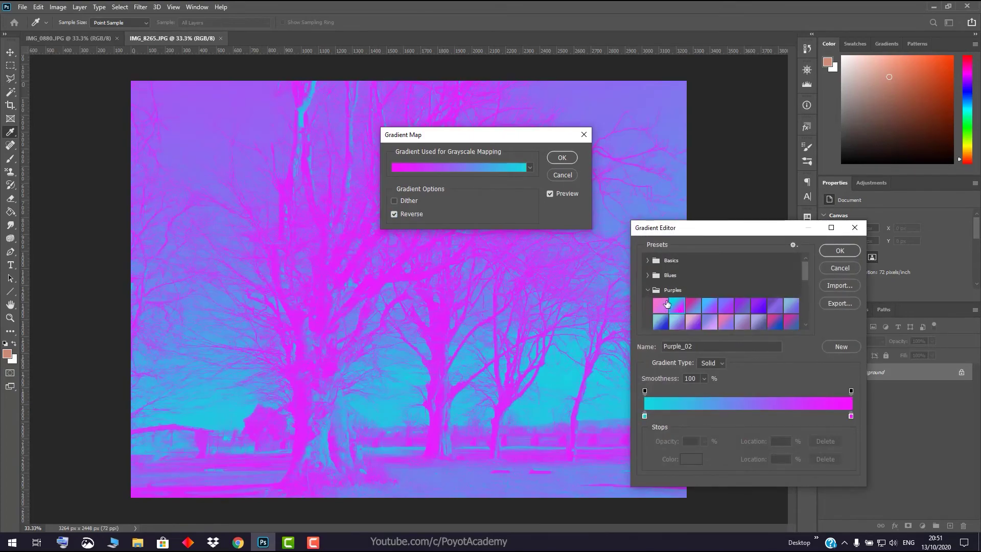
left_click(840, 252)
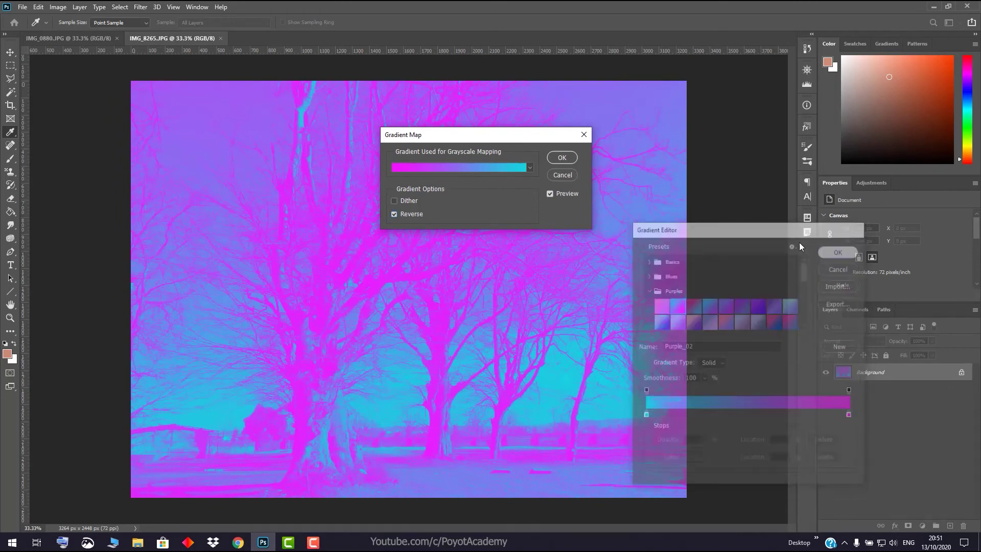
- Toggle Reverse off and back on, then cancel the Gradient Map
left_click(396, 213)
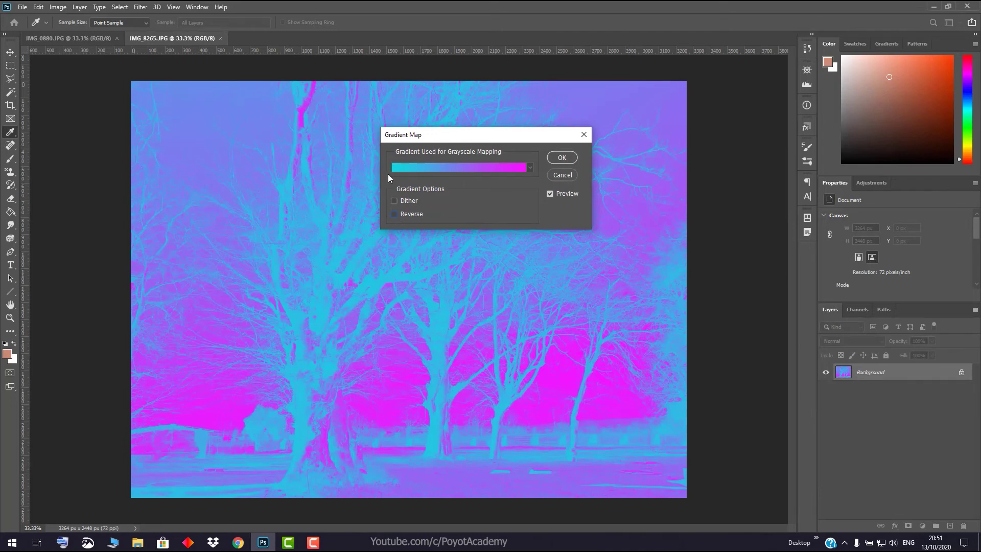
left_click(396, 213)
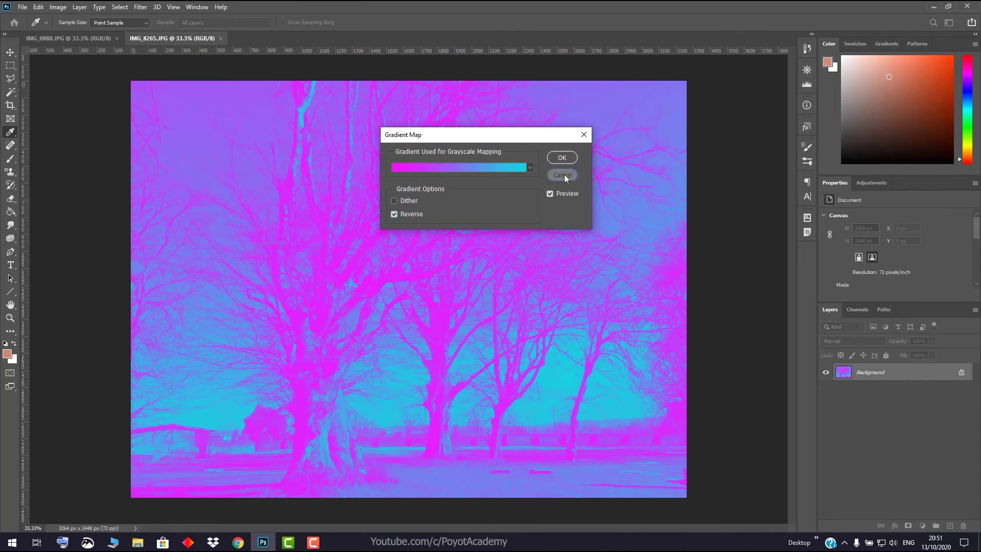
key("v")
left_click(562, 175)
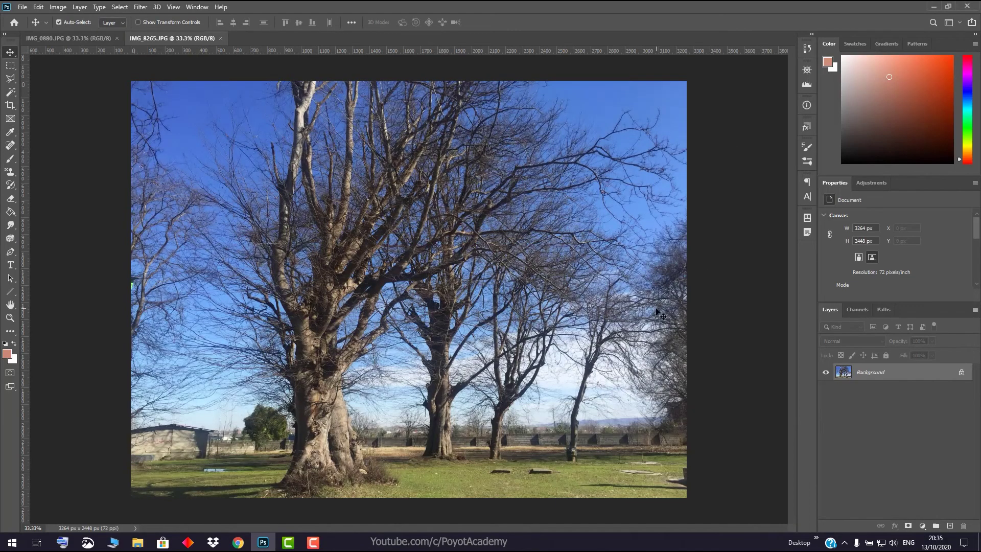